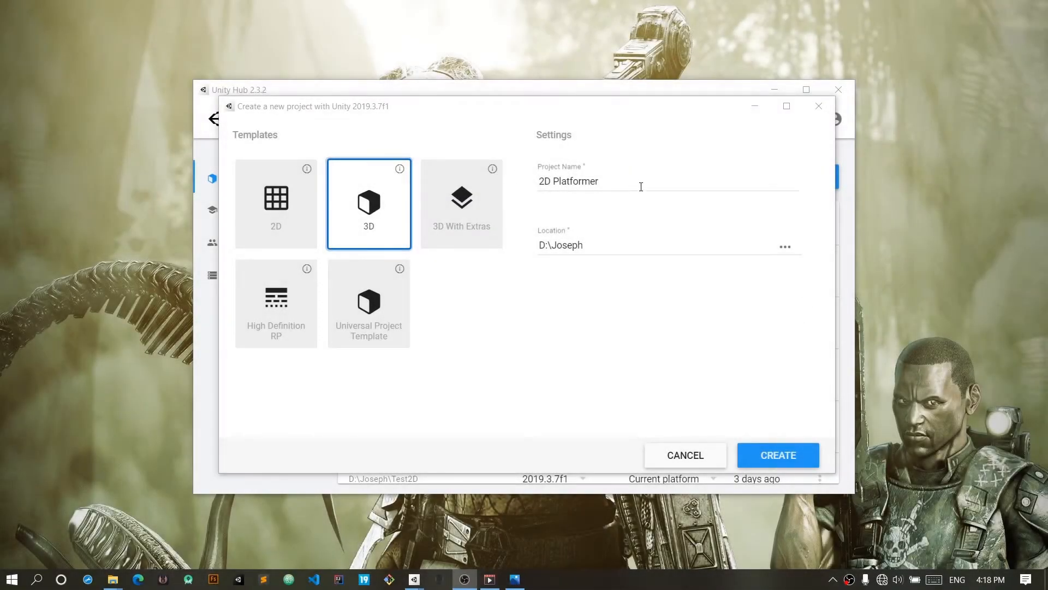
Create a new project named 2D Platformer from the 2D template
{"action": "left_click", "coordinate": [274, 214]}
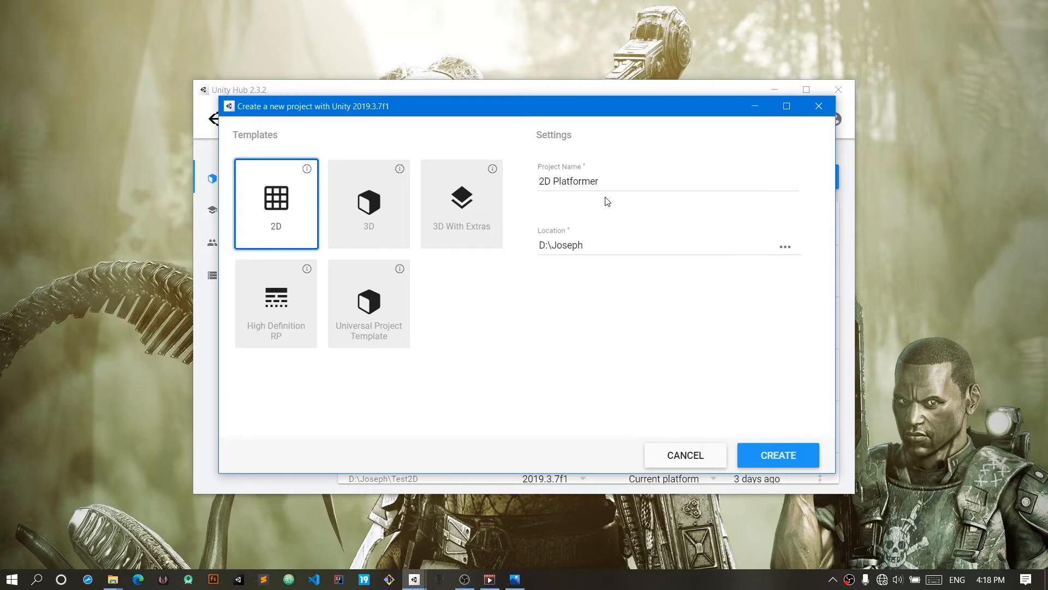
{"action": "left_click_drag", "start_coordinate": [605, 183], "coordinate": [538, 190]}
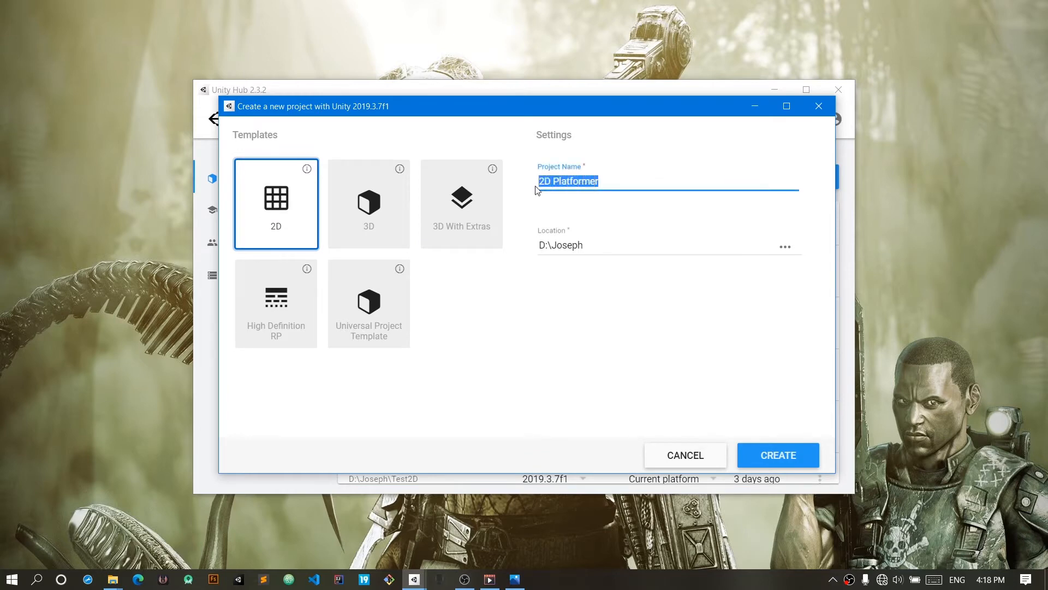
{"action": "left_click", "coordinate": [779, 455]}
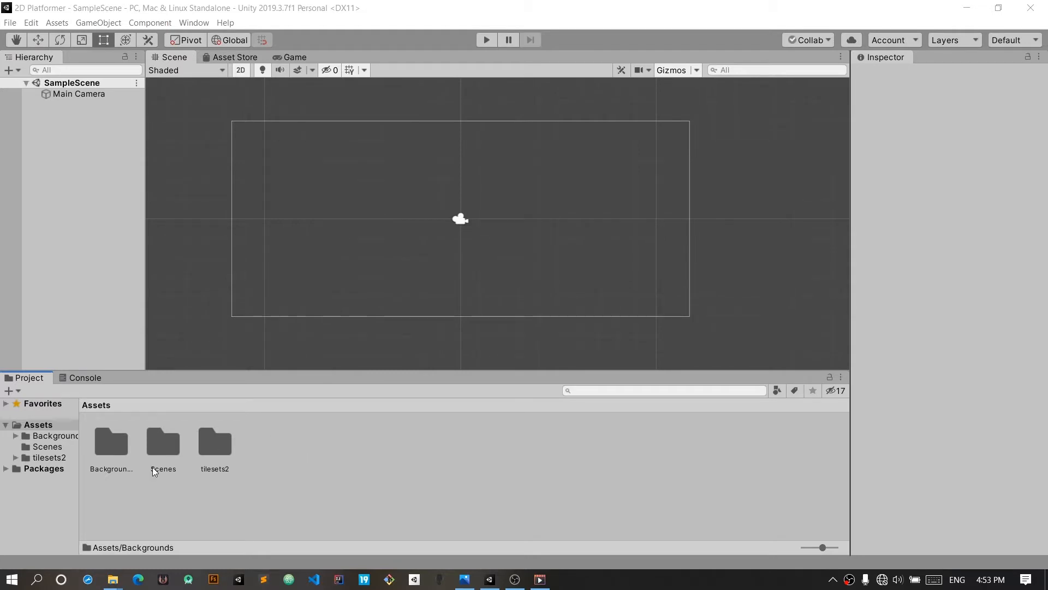
Open the Backgrounds asset folder and inspect the import settings of the background-left image
{"action": "double_click", "coordinate": [129, 447]}
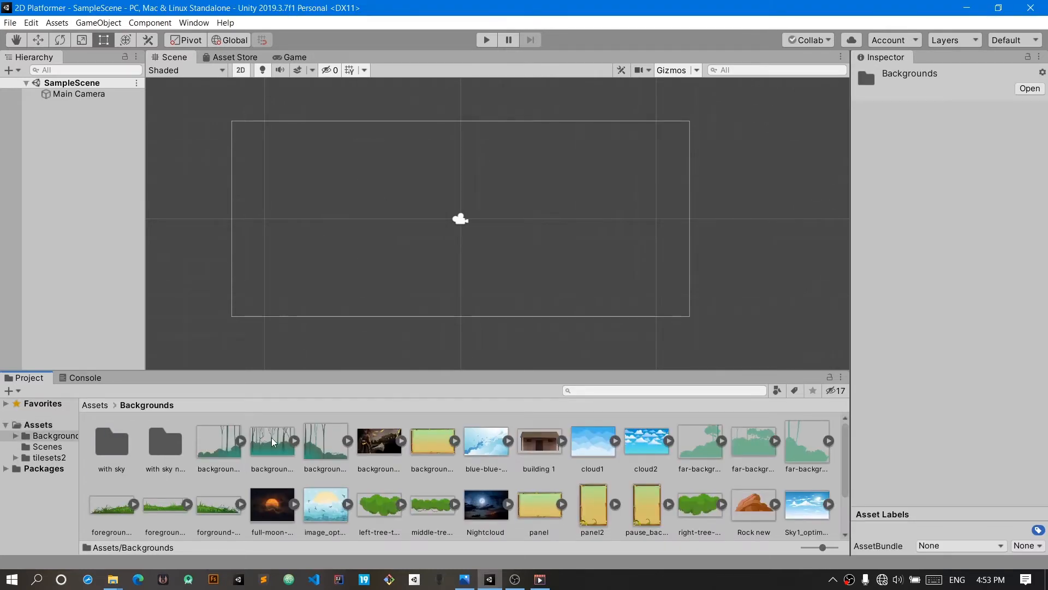
{"action": "left_click", "coordinate": [221, 468]}
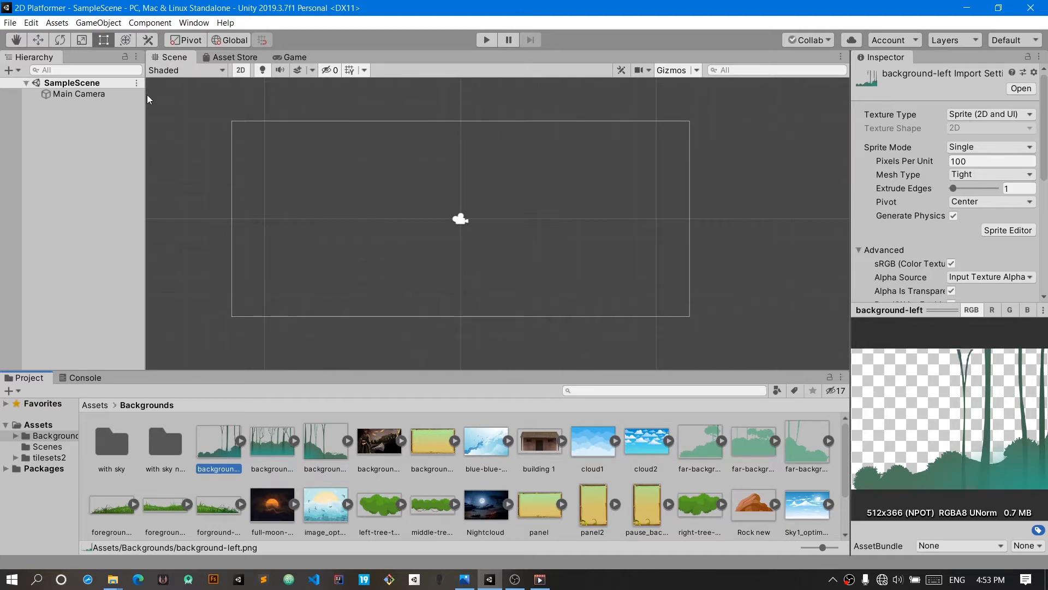
Examine the Main Camera's output in the Game view and its Clear Flags options, keeping Solid Color
{"action": "left_click", "coordinate": [81, 94]}
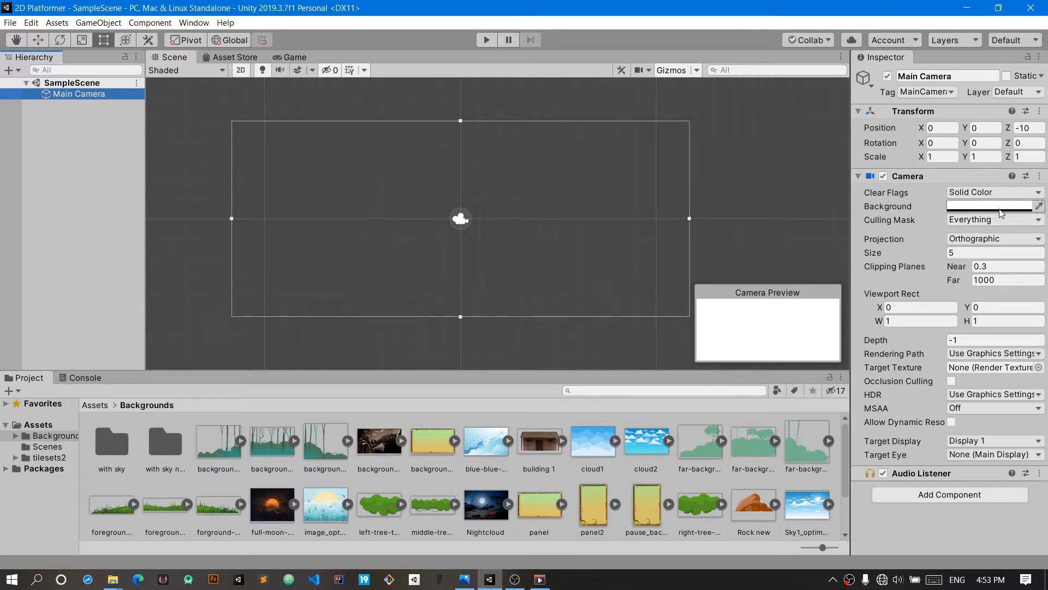
{"action": "left_click", "coordinate": [295, 57]}
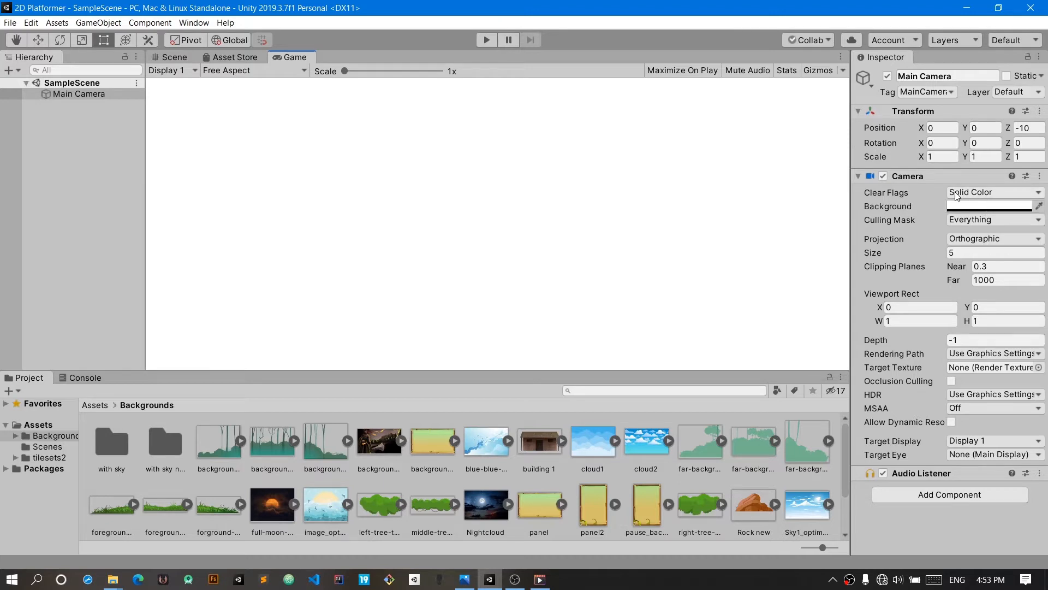
{"action": "left_click", "coordinate": [984, 194]}
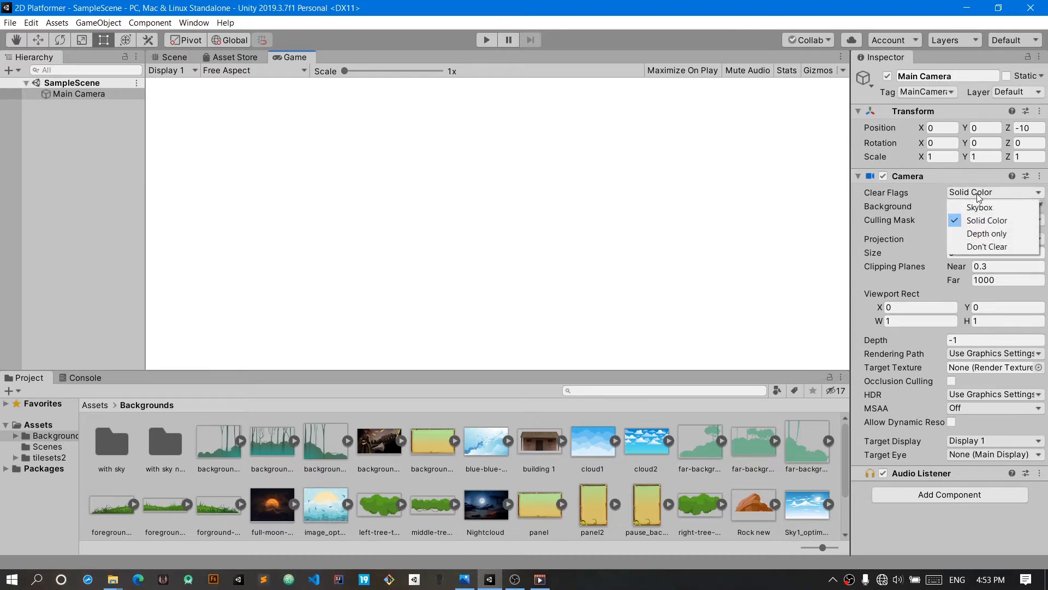
{"action": "left_click", "coordinate": [974, 194]}
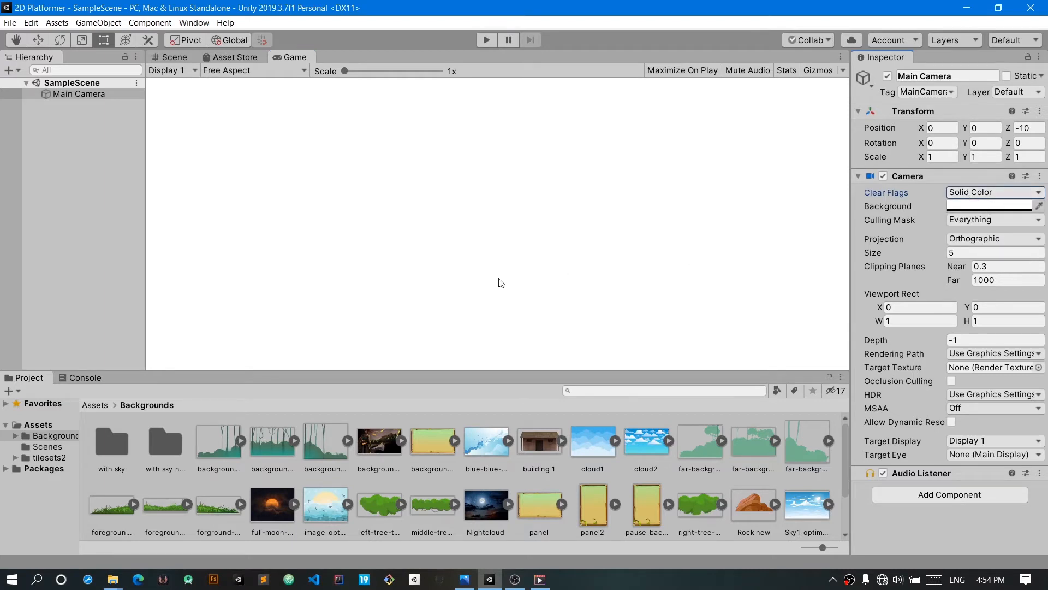
Try placing the background-left and background-middle sprites side by side in the scene and preview them in the Game view
{"action": "double_click", "coordinate": [106, 460]}
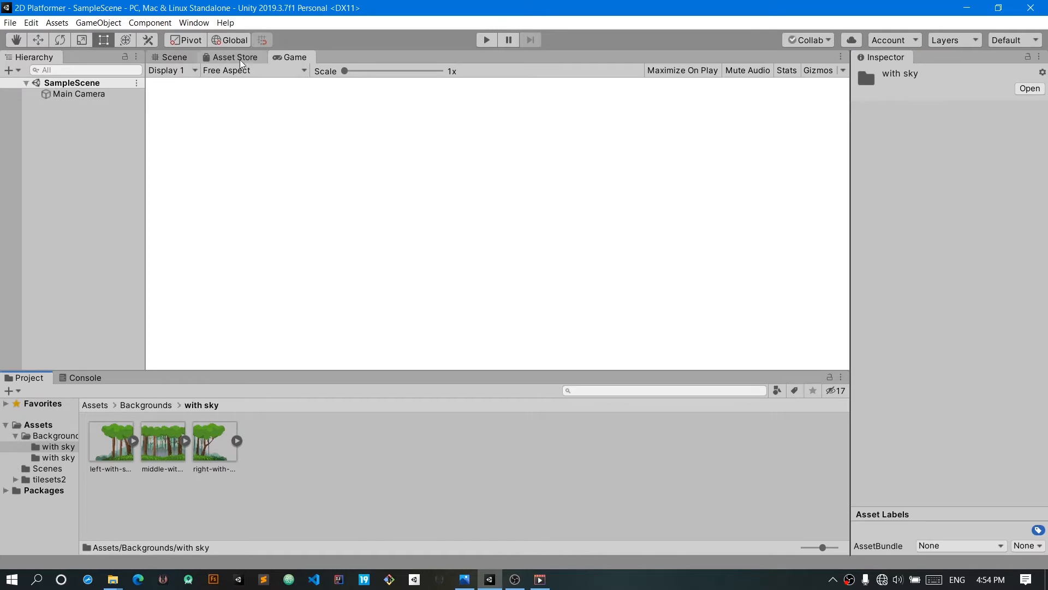
{"action": "left_click", "coordinate": [176, 58]}
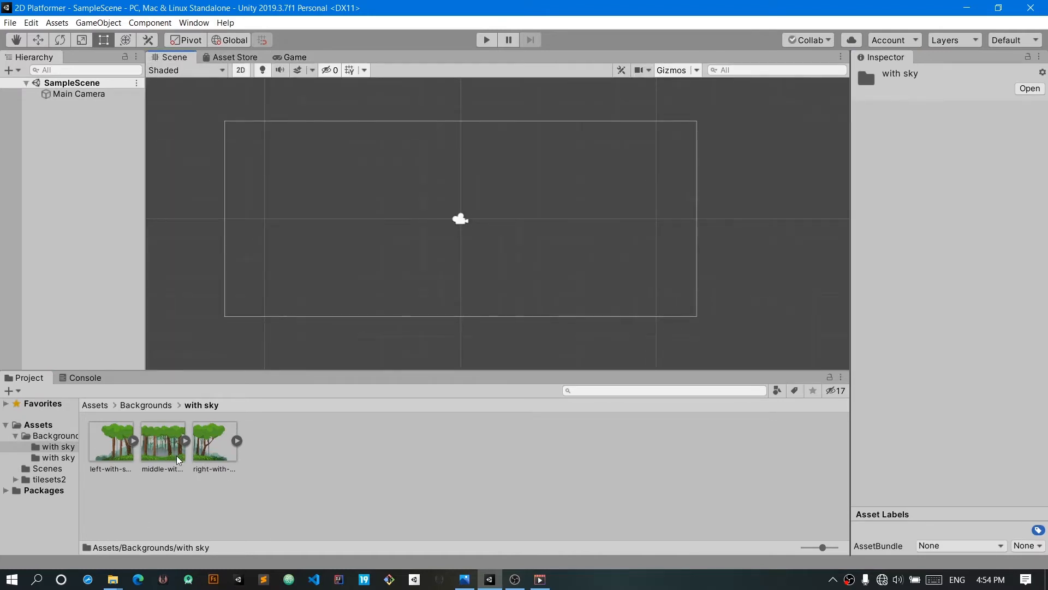
{"action": "left_click", "coordinate": [64, 436]}
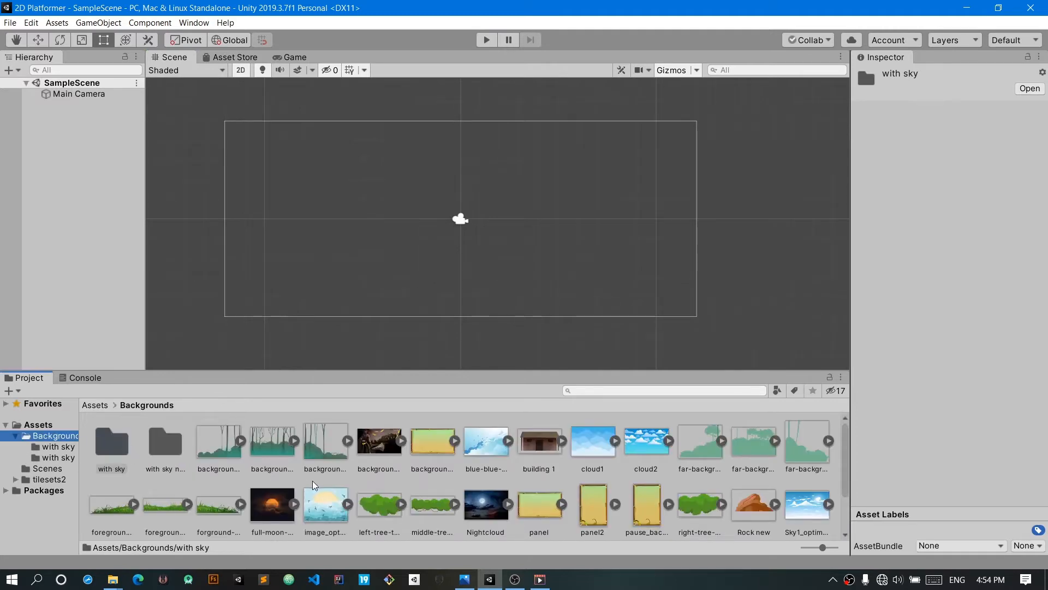
{"action": "left_click_drag", "start_coordinate": [236, 453], "coordinate": [236, 140]}
{"action": "left_click_drag", "start_coordinate": [280, 451], "coordinate": [785, 136]}
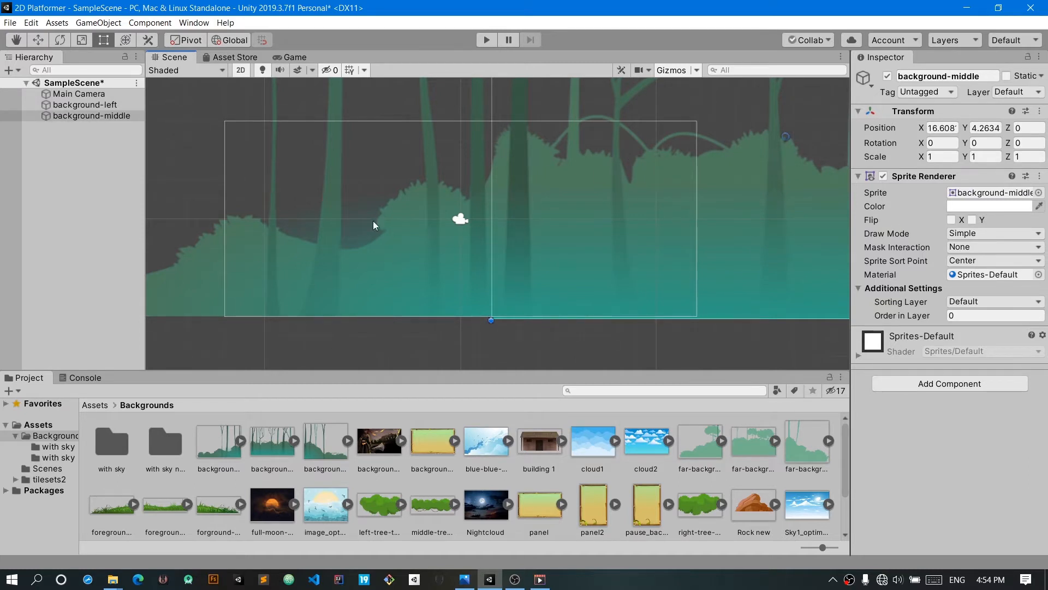
{"action": "left_click", "coordinate": [293, 57]}
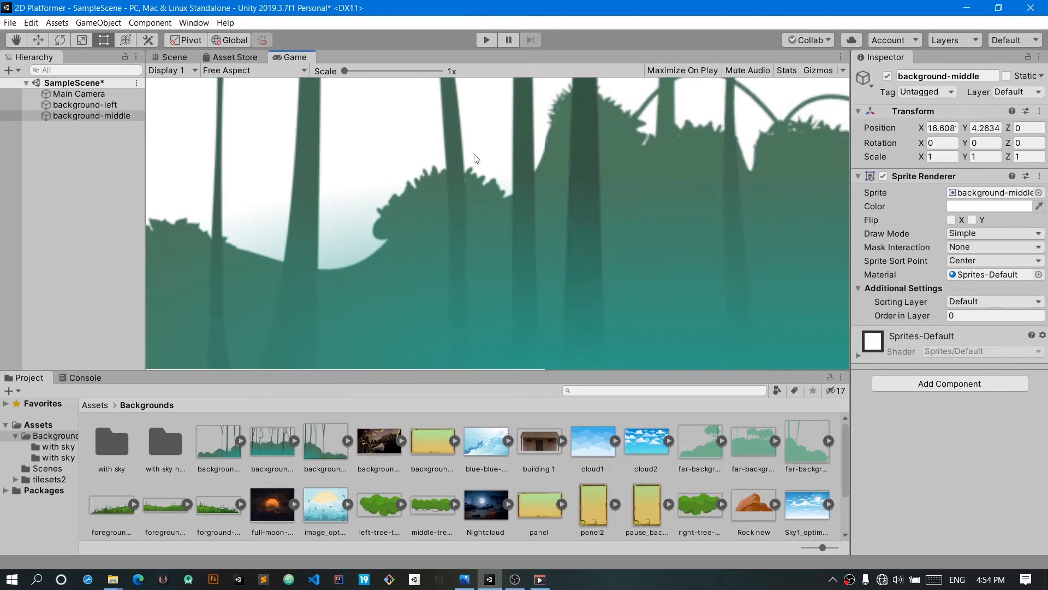
{"action": "left_click", "coordinate": [192, 59]}
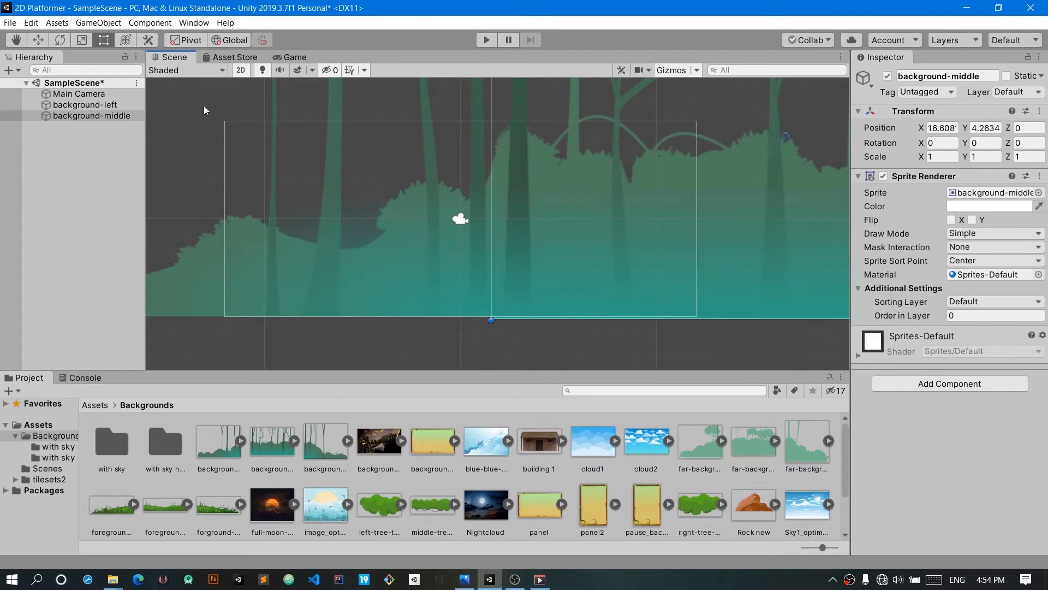
Delete the background-middle and background-left sprites from the scene
{"action": "key", "text": "Delete"}
{"action": "left_click", "coordinate": [121, 105]}
{"action": "key", "text": "Delete"}
From the with sky folder, try out and delete the middle-with-sky sprite, and place the left-with-sky sprite in the scene instead
{"action": "double_click", "coordinate": [128, 431]}
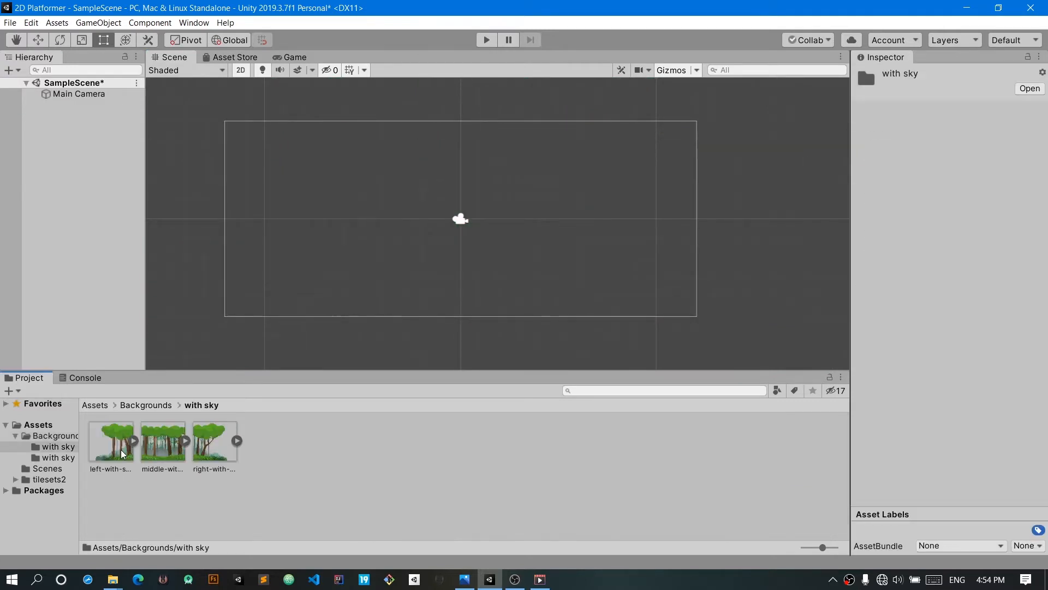
{"action": "left_click_drag", "start_coordinate": [164, 458], "coordinate": [483, 109]}
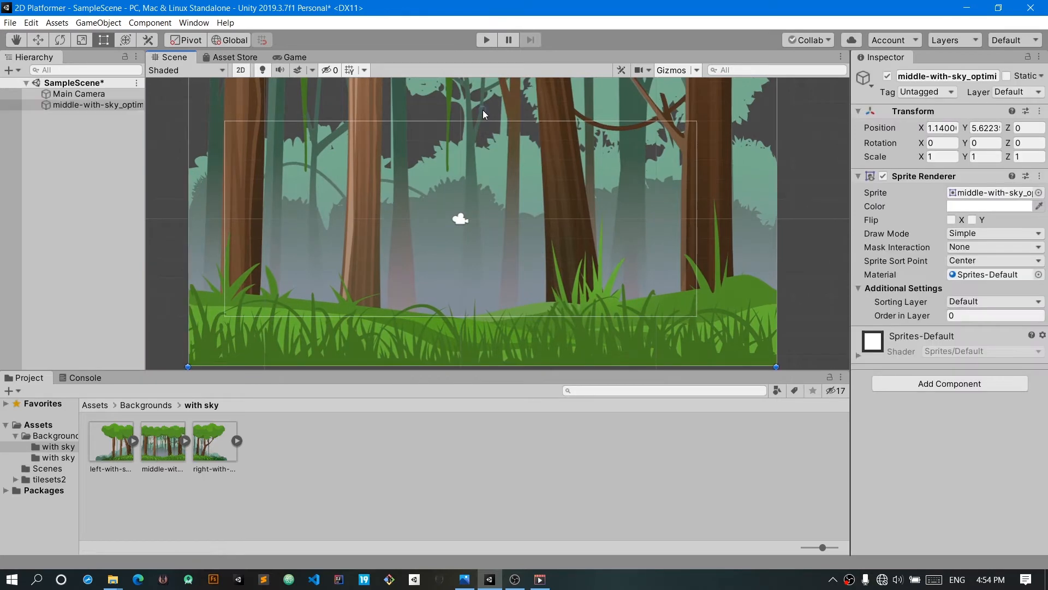
{"action": "key", "text": "Delete"}
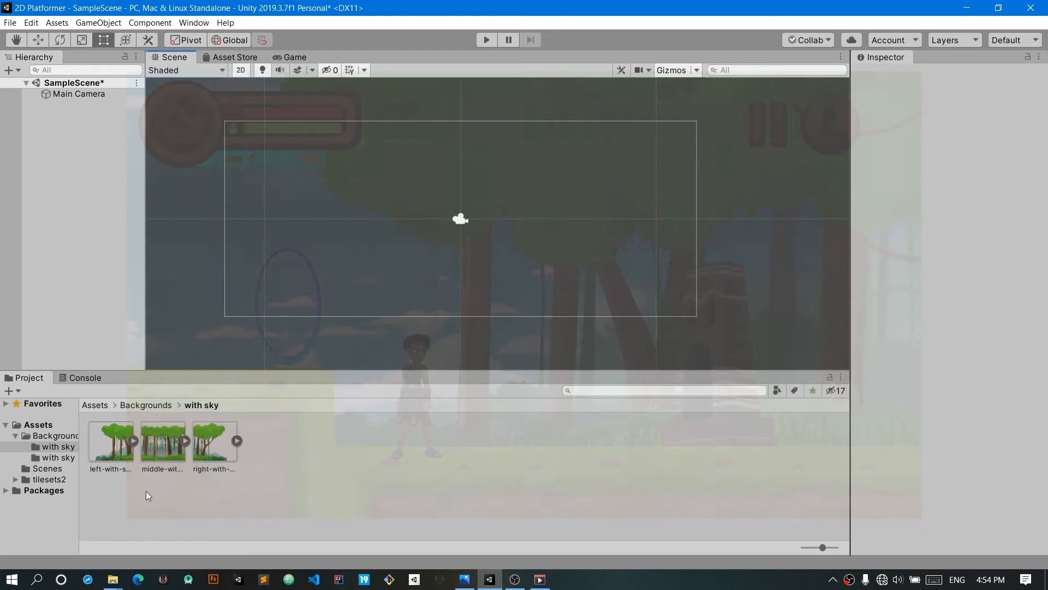
{"action": "left_click_drag", "start_coordinate": [112, 441], "coordinate": [421, 126]}
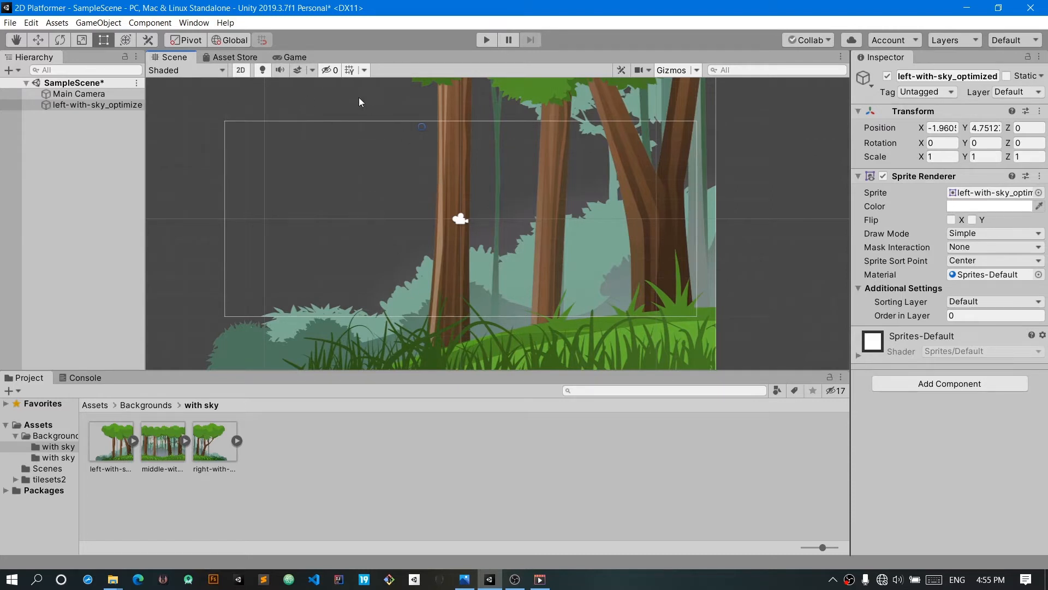
{"action": "left_click", "coordinate": [288, 57]}
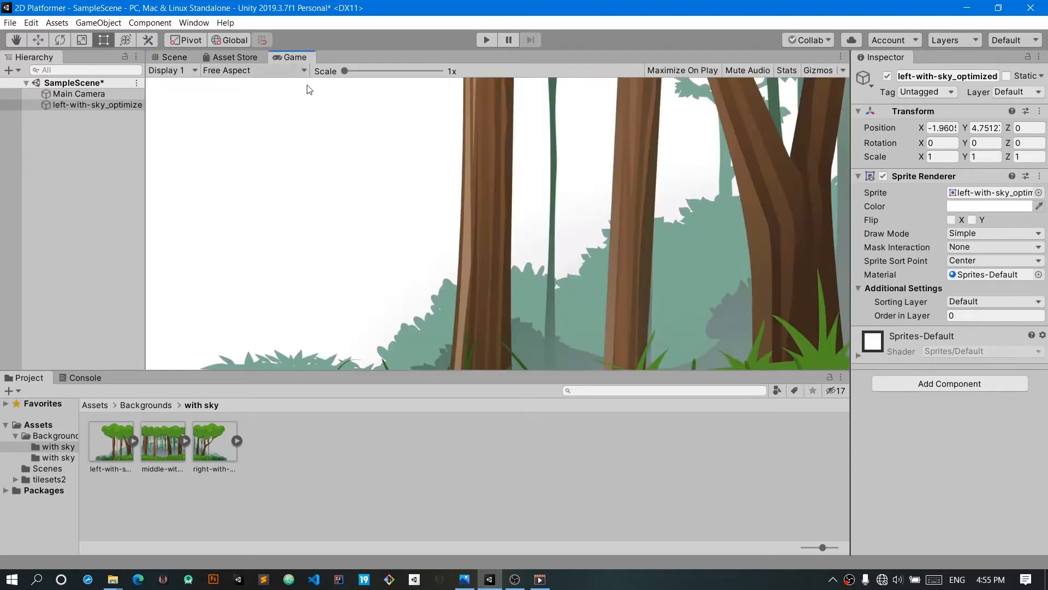
Set the Main Camera's orthographic Size to 10
{"action": "left_click", "coordinate": [166, 60]}
{"action": "left_click", "coordinate": [113, 97]}
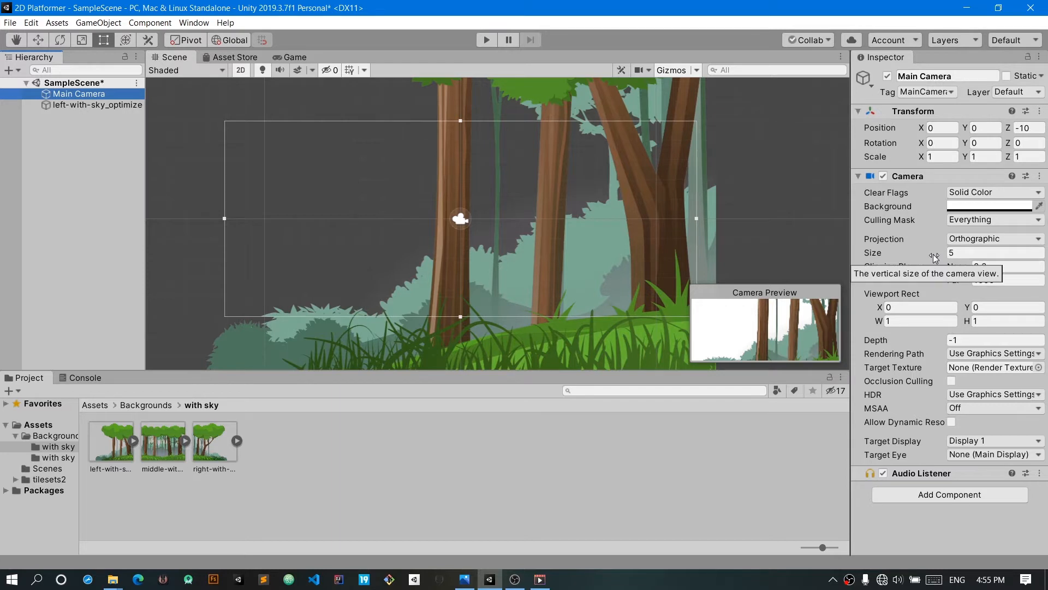
{"action": "left_click_drag", "start_coordinate": [934, 258], "coordinate": [8, 261]}
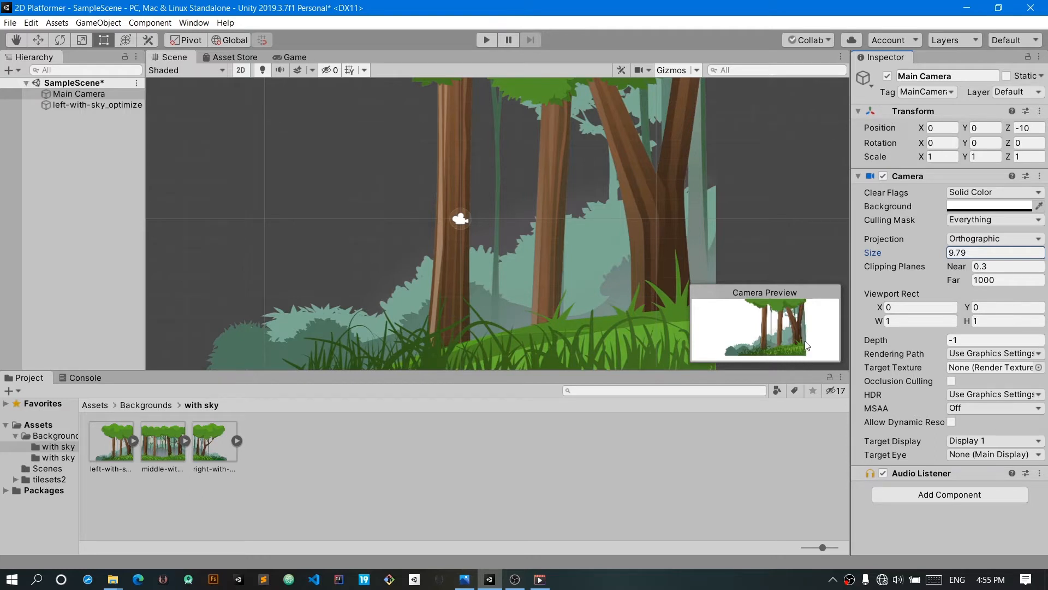
{"action": "left_click", "coordinate": [296, 57]}
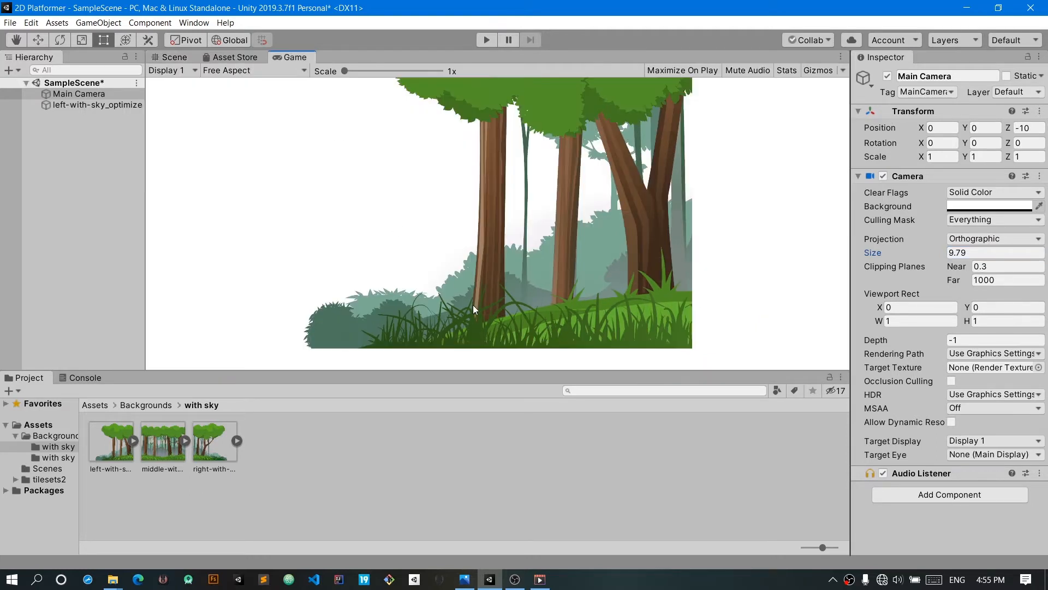
{"action": "left_click", "coordinate": [918, 253]}
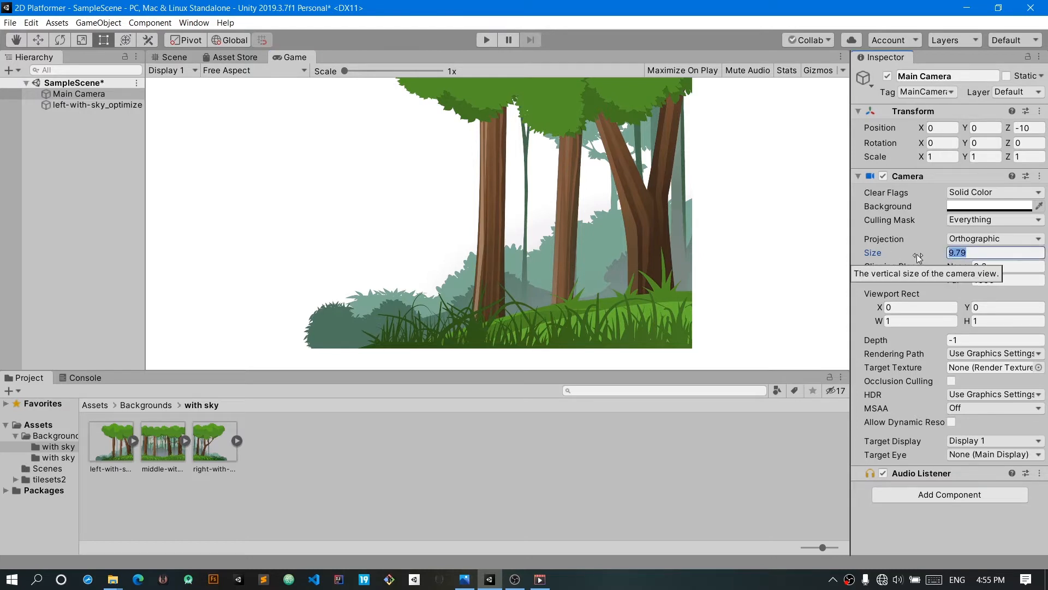
{"action": "type", "text": "10"}
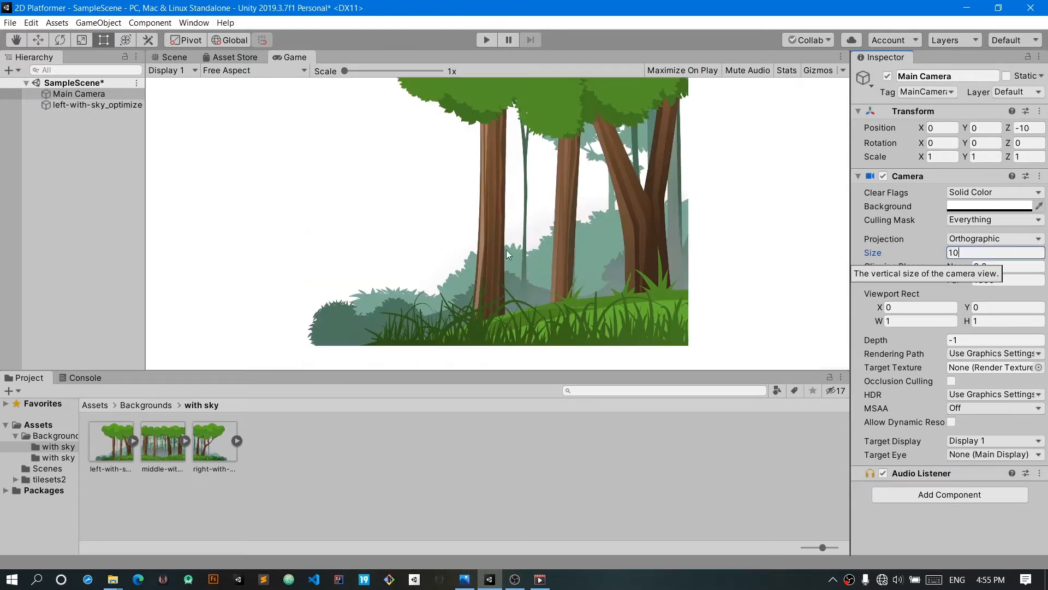
Move the left-with-sky sprite to the camera frame's lower right corner, at about X 8.96 and Y 2.99
{"action": "left_click", "coordinate": [169, 57]}
{"action": "scroll", "coordinate": [540, 257], "scroll_direction": "down", "scroll_amount": 5}
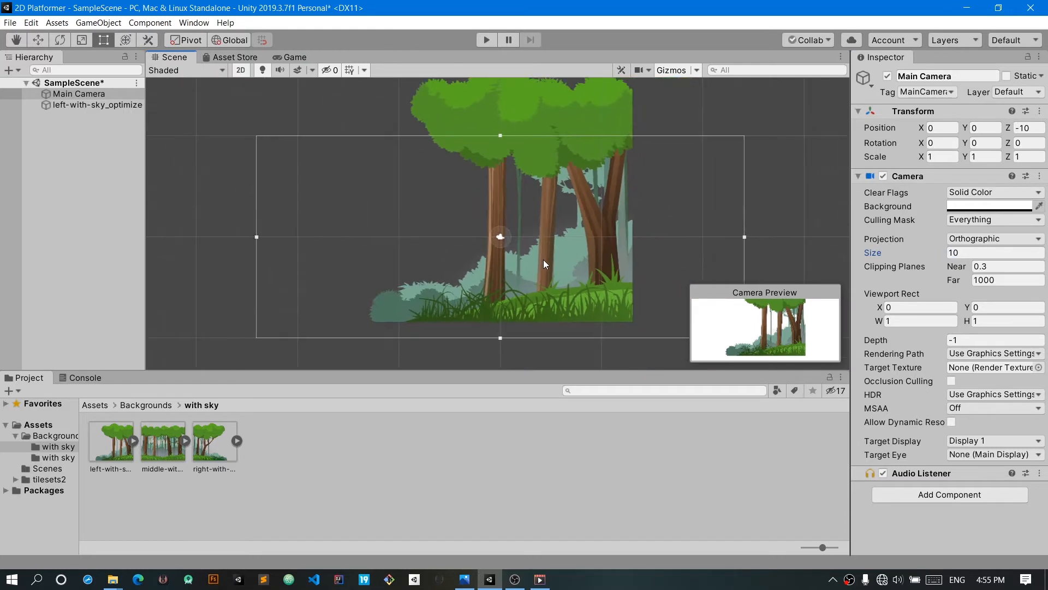
{"action": "left_click", "coordinate": [516, 107]}
{"action": "left_click_drag", "start_coordinate": [533, 258], "coordinate": [647, 276]}
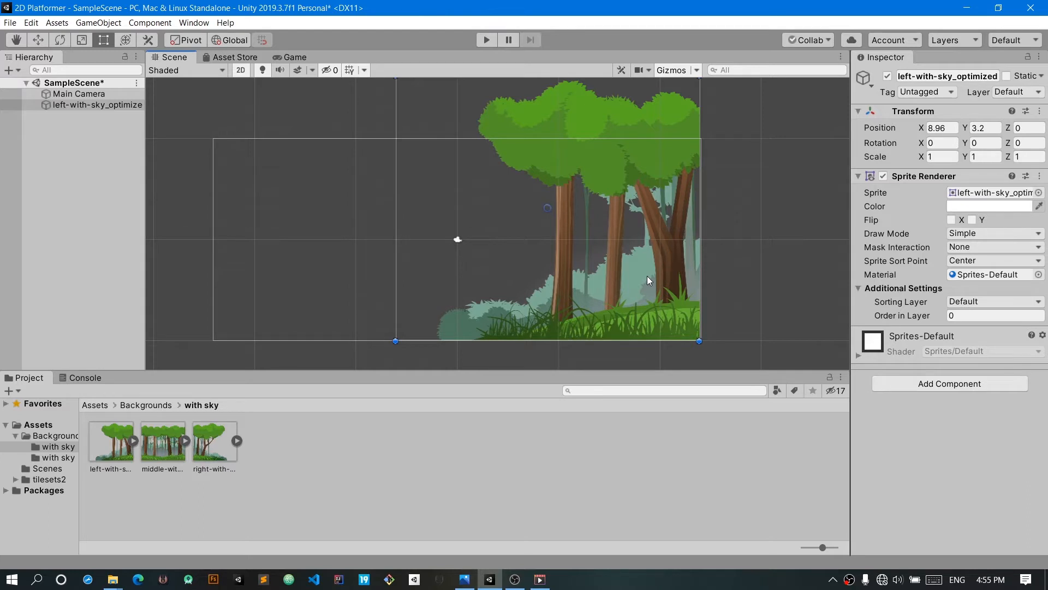
{"action": "left_click", "coordinate": [313, 57]}
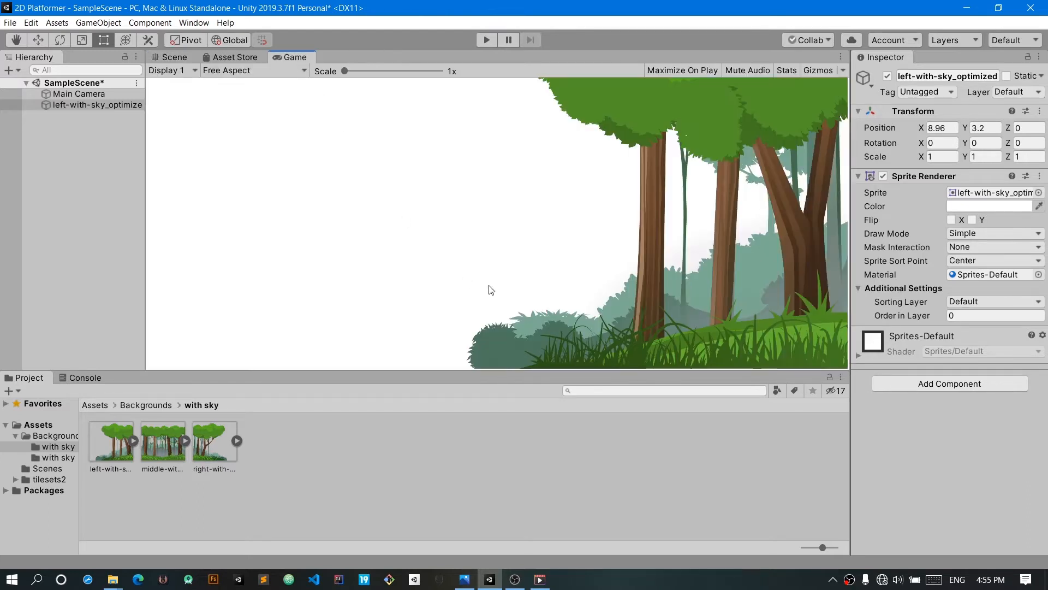
{"action": "left_click_drag", "start_coordinate": [964, 128], "coordinate": [963, 134]}
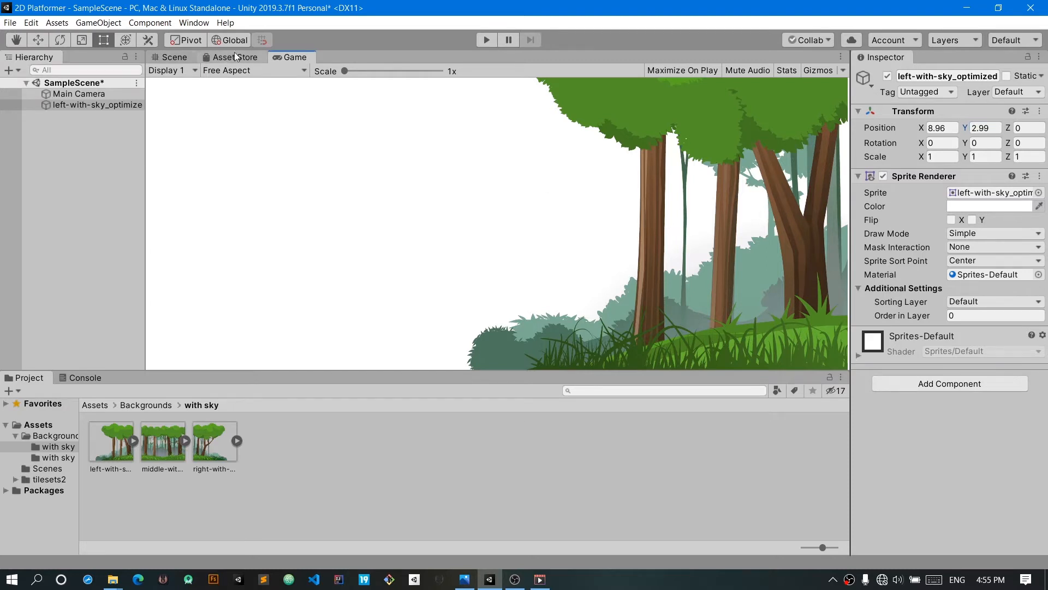
Shift the left-with-sky sprite to about X -0.14, Y 3.19 and place middle-with-sky against its right edge at about X 29.89, Y 3.09
{"action": "left_click", "coordinate": [168, 58]}
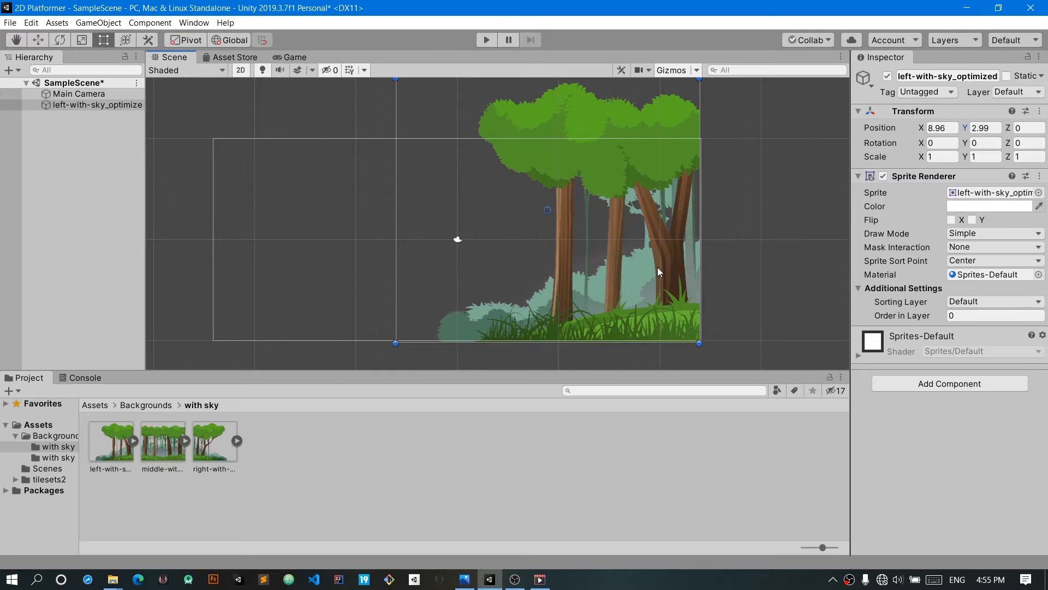
{"action": "left_click_drag", "start_coordinate": [594, 286], "coordinate": [499, 284]}
{"action": "left_click_drag", "start_coordinate": [176, 431], "coordinate": [759, 209]}
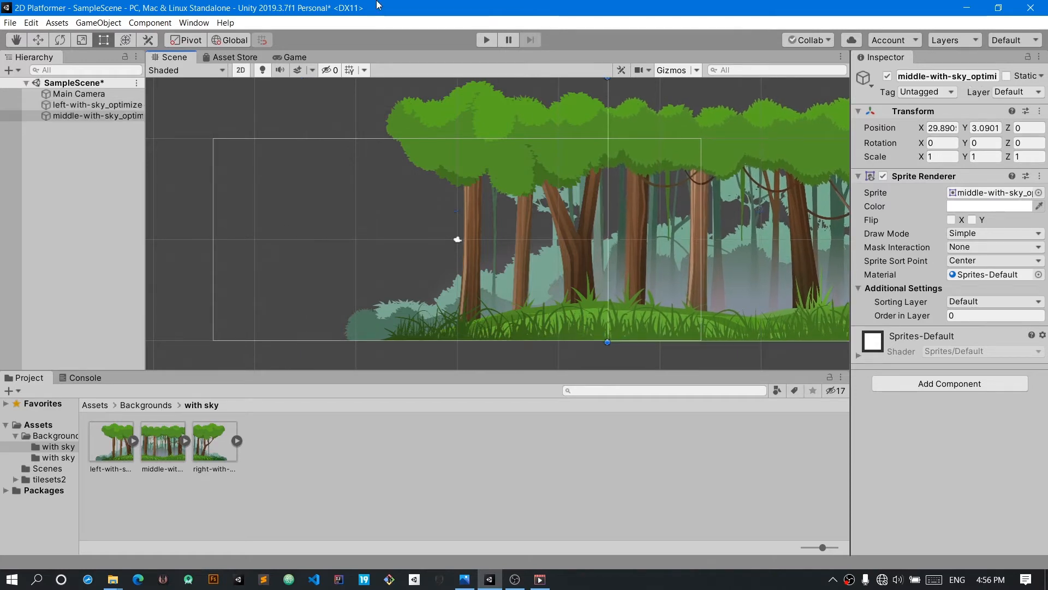
{"action": "left_click", "coordinate": [292, 58]}
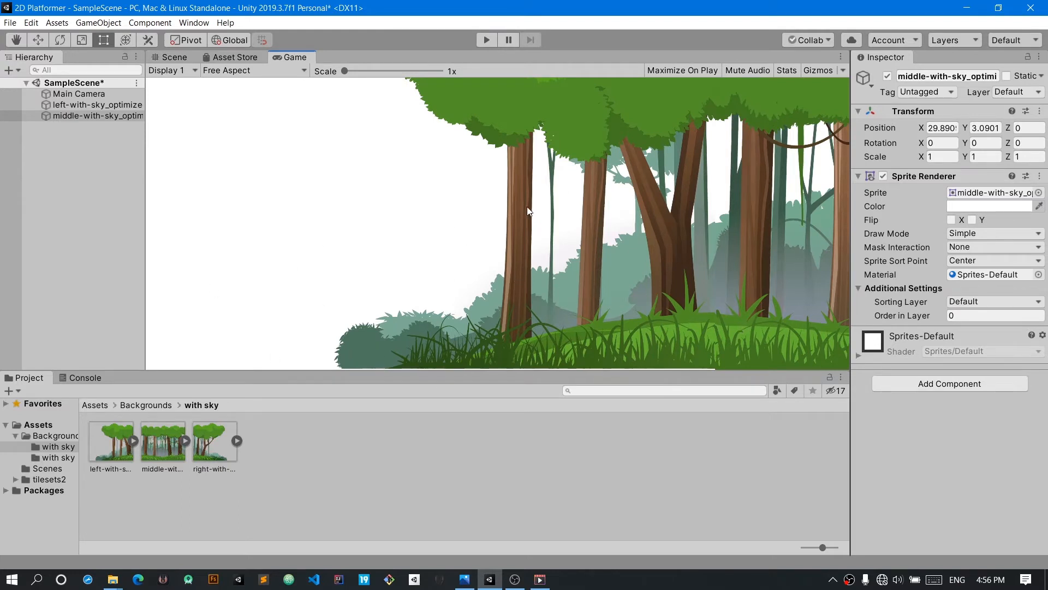
In the Scene view, nudge the middle-with-sky sprite to about X 29.82, Y 3.16 against the left-with-sky sprite
{"action": "left_click", "coordinate": [158, 57]}
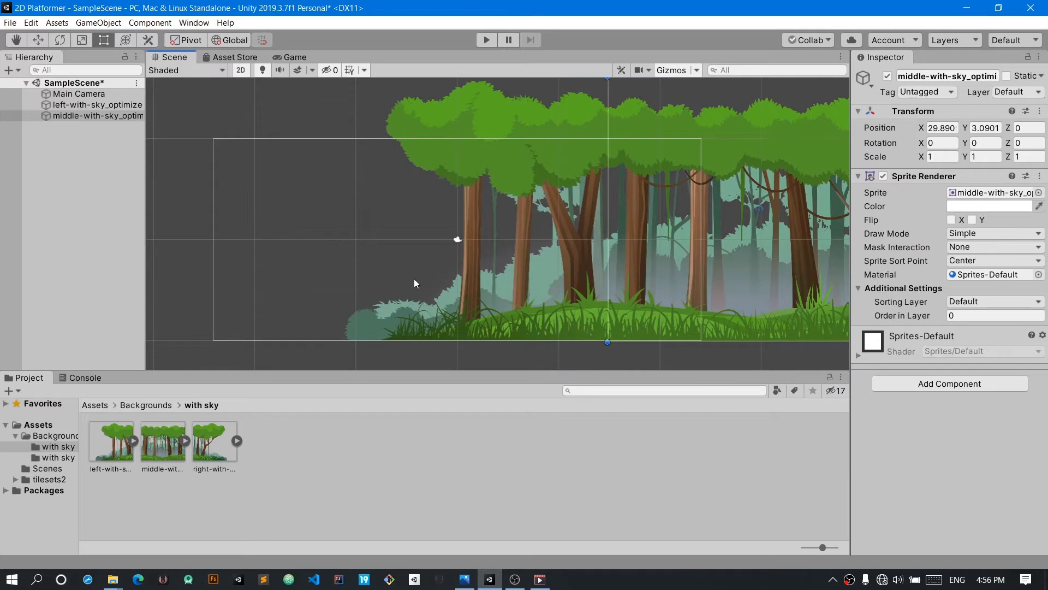
{"action": "left_click", "coordinate": [85, 105]}
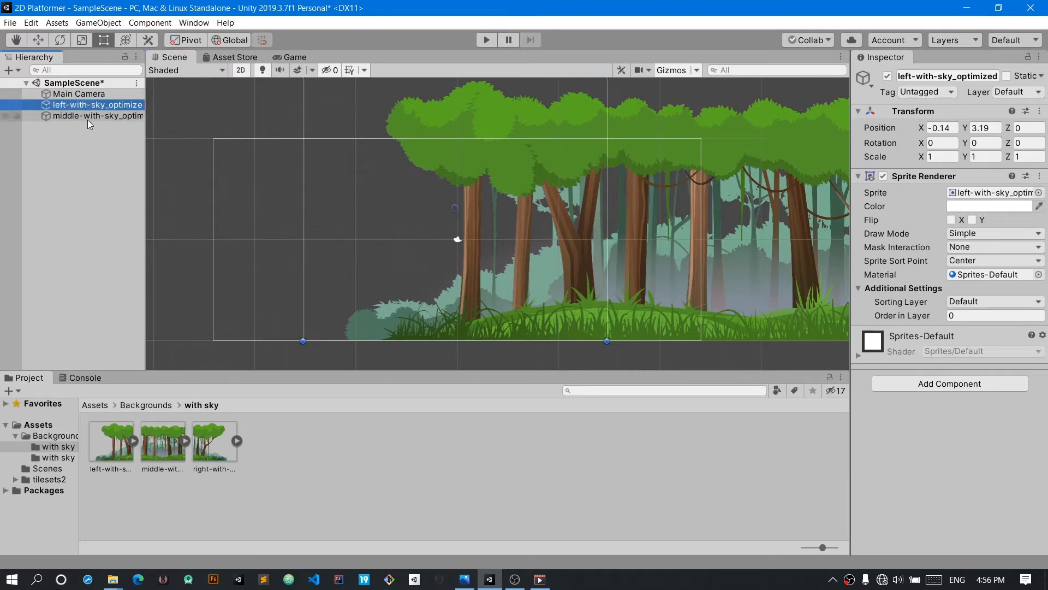
{"action": "left_click", "coordinate": [91, 115]}
{"action": "left_click", "coordinate": [92, 107]}
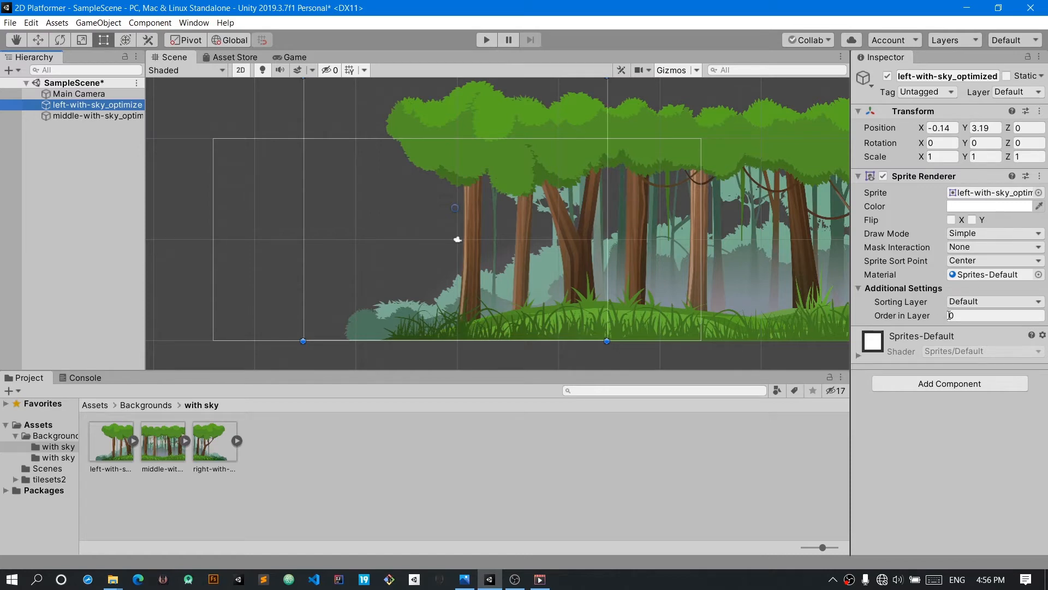
{"action": "left_click", "coordinate": [751, 260]}
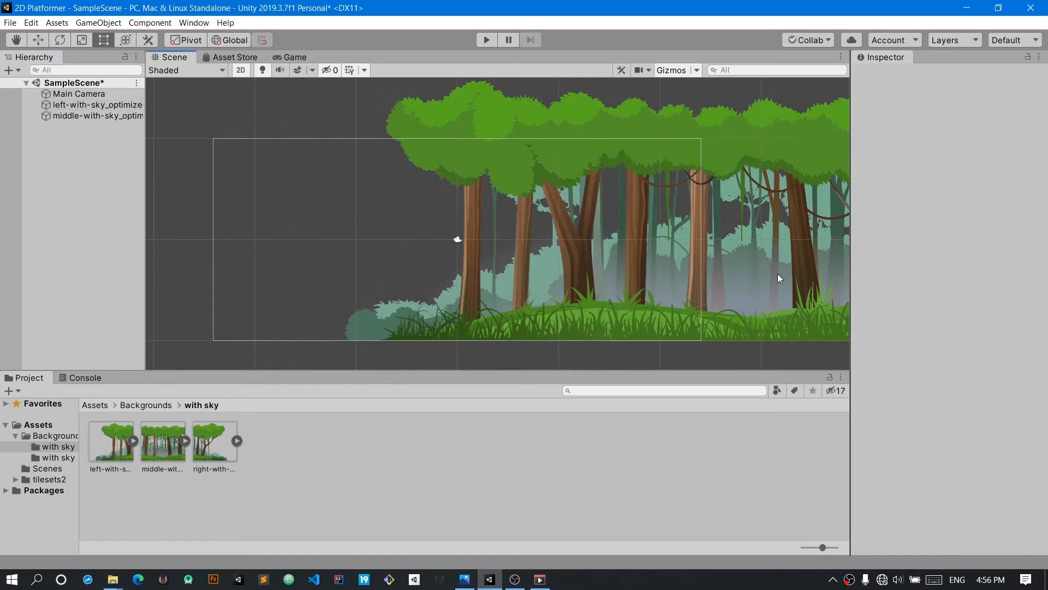
{"action": "mouse_move", "coordinate": [782, 280]}
{"action": "left_mouse_down"}
{"action": "mouse_move", "coordinate": [440, 286]}
{"action": "mouse_move", "coordinate": [433, 276]}
{"action": "mouse_move", "coordinate": [342, 271]}
{"action": "mouse_move", "coordinate": [721, 274]}
{"action": "mouse_move", "coordinate": [641, 294]}
{"action": "mouse_move", "coordinate": [493, 297]}
{"action": "mouse_move", "coordinate": [378, 281]}
{"action": "mouse_move", "coordinate": [751, 296]}
{"action": "mouse_move", "coordinate": [778, 281]}
{"action": "left_mouse_up"}
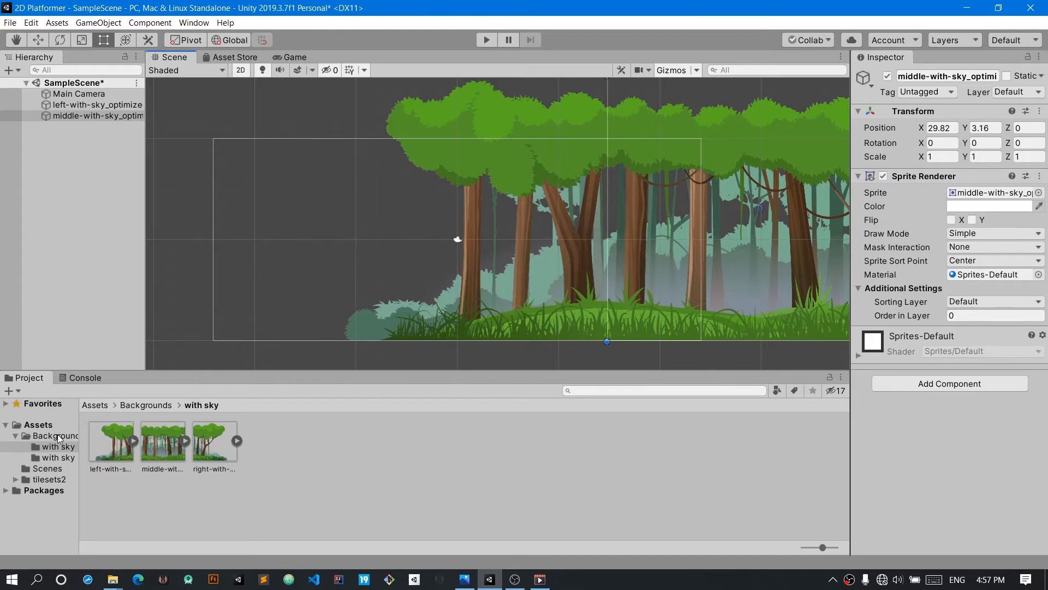
Place the 2_optimized tile from the tilesets2 folder at the foot of the leftmost tree, at about X -1.26, Y -7.56
{"action": "left_click", "coordinate": [55, 479]}
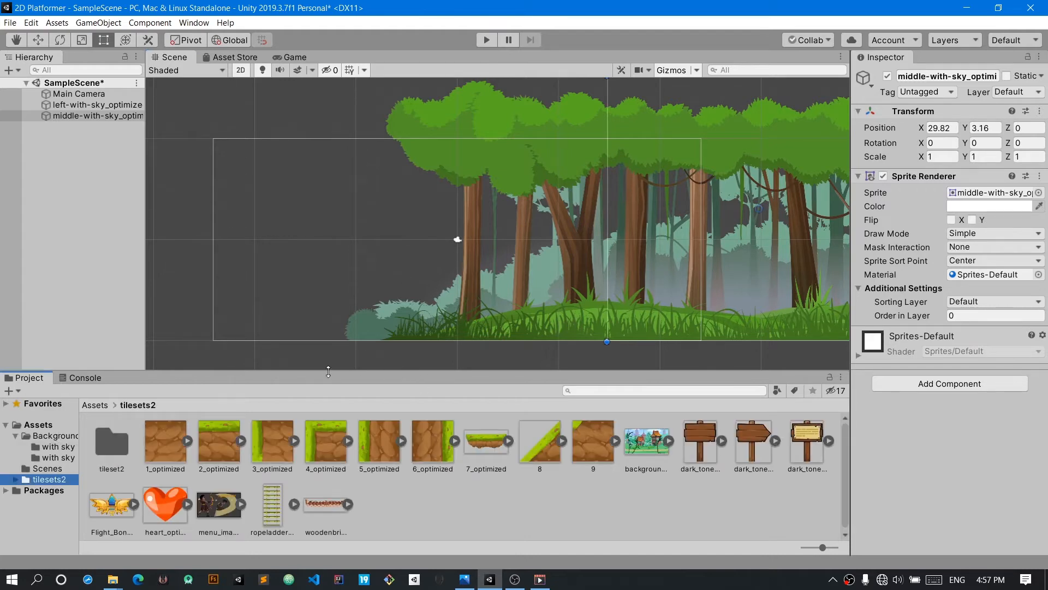
{"action": "left_click_drag", "start_coordinate": [219, 454], "coordinate": [444, 316]}
{"action": "left_click", "coordinate": [496, 363]}
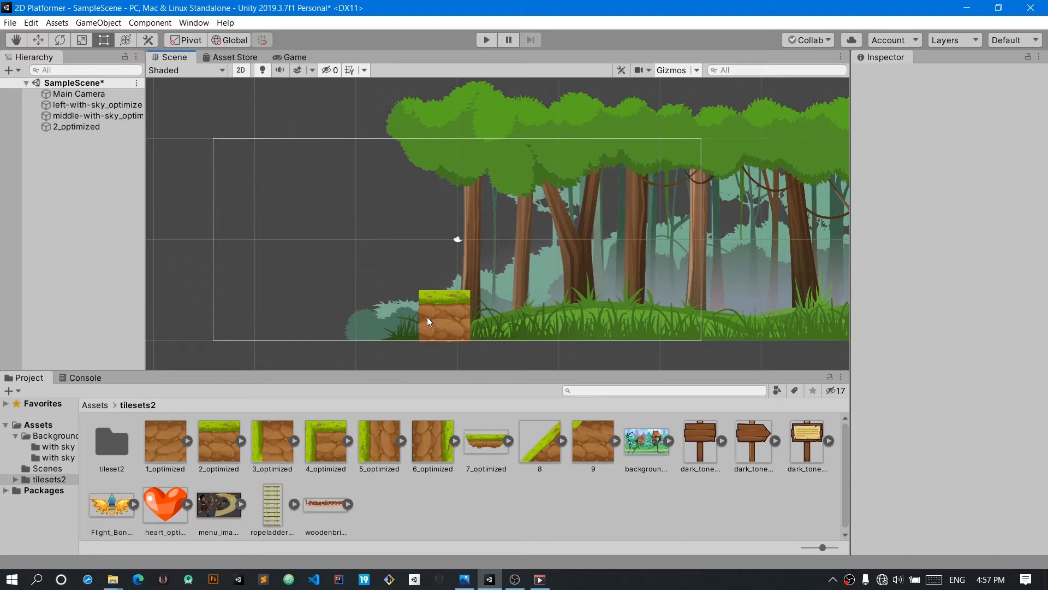
Set the 2_optimized tile's Order in Layer to -1 and move it to about X -3.21, Y -5.54
{"action": "left_click", "coordinate": [456, 320]}
{"action": "left_click", "coordinate": [992, 315]}
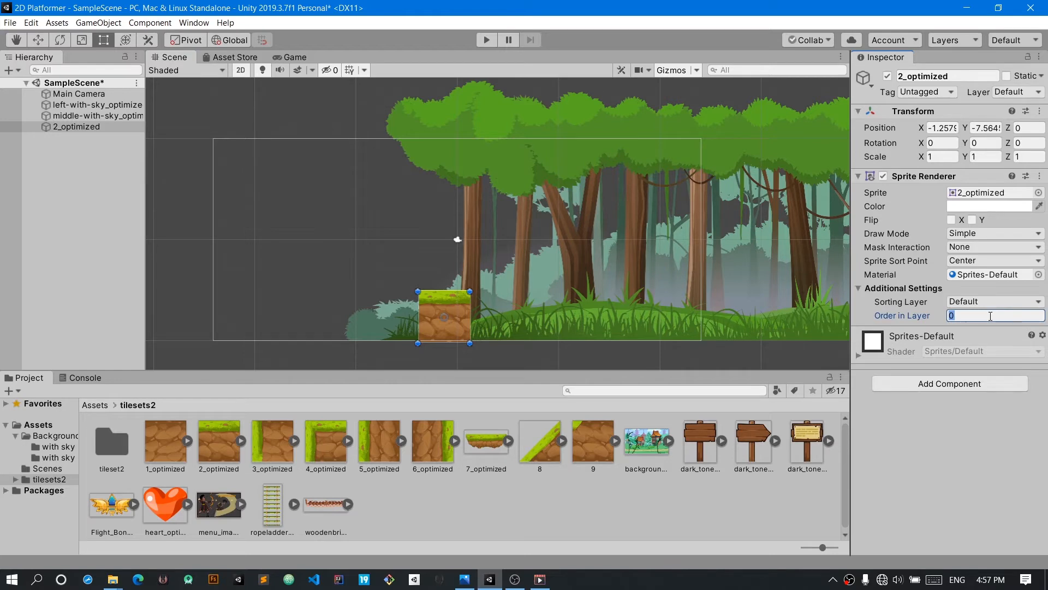
{"action": "type", "text": "-1"}
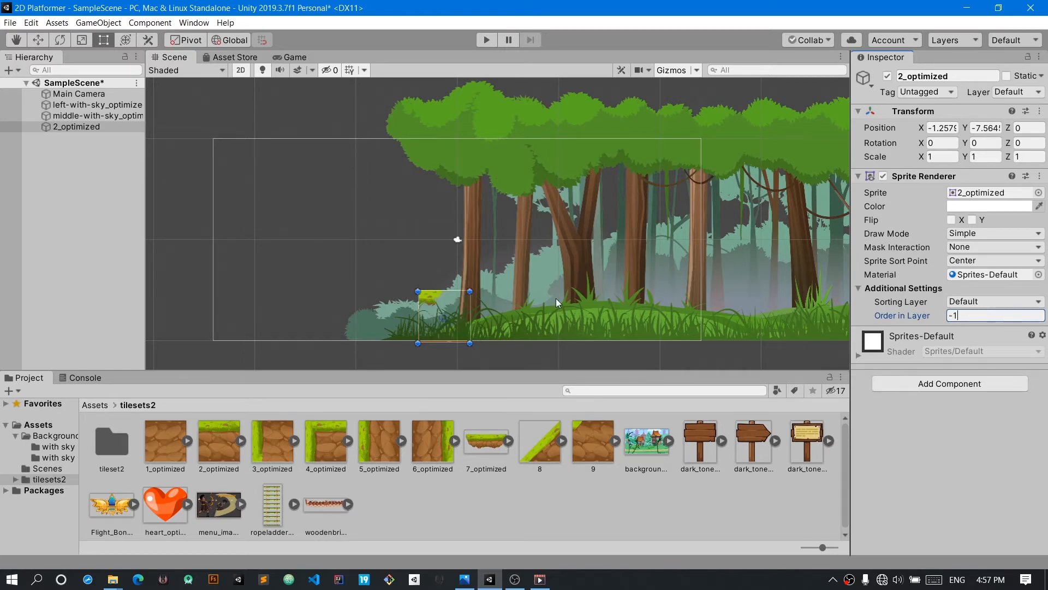
{"action": "left_click_drag", "start_coordinate": [438, 302], "coordinate": [415, 276]}
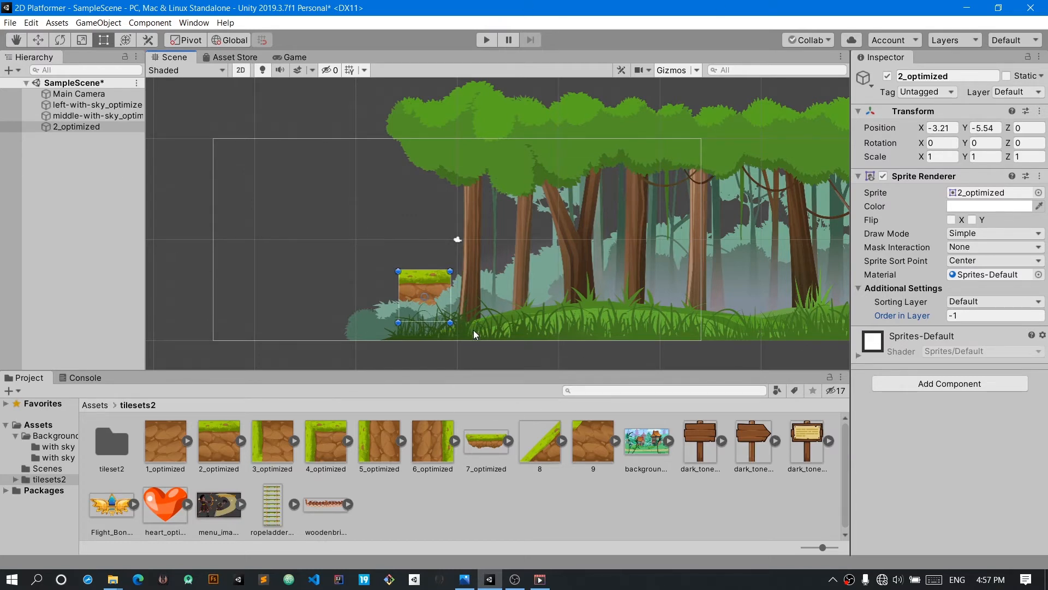
Set the 2_optimized tile's Order in Layer to 1 and move it to about X -8.67, Y -9.99 on the camera frame's lower edge
{"action": "left_click", "coordinate": [981, 314]}
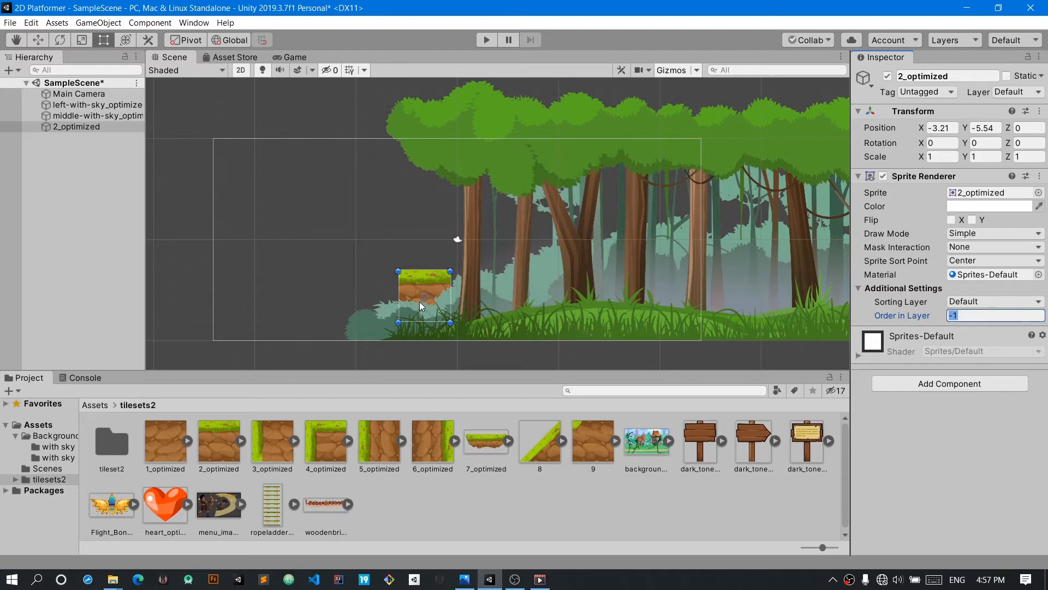
{"action": "type", "text": "1"}
{"action": "left_click_drag", "start_coordinate": [435, 312], "coordinate": [381, 351]}
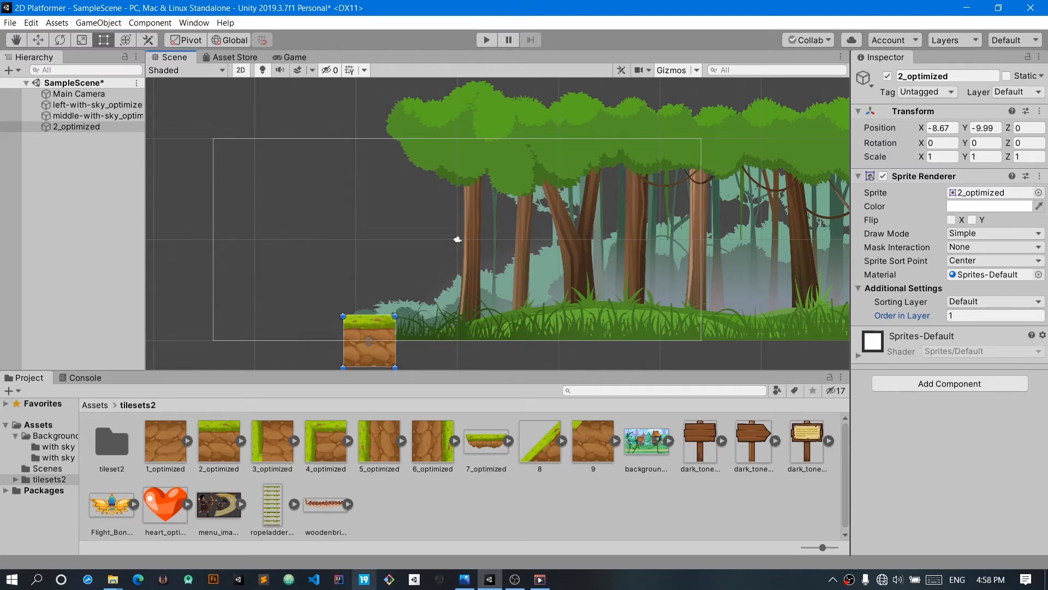
{"action": "left_click", "coordinate": [299, 362]}
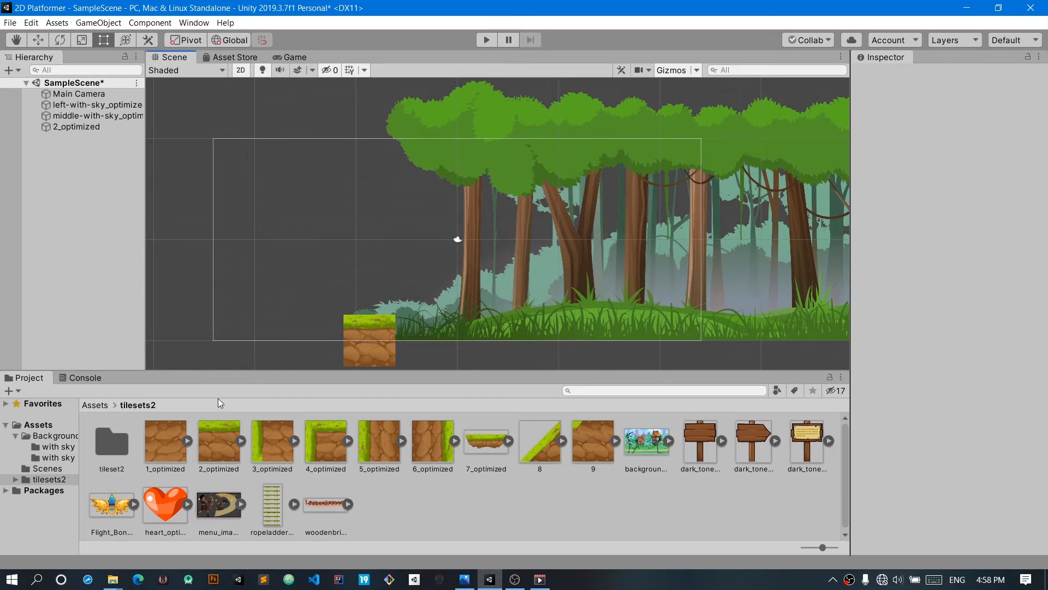
Place the Sky1_optimized sprite from the Backgrounds folder at about X -16.36, Y 3.63 and check it in the Game view
{"action": "left_click", "coordinate": [55, 468]}
{"action": "left_click", "coordinate": [60, 457]}
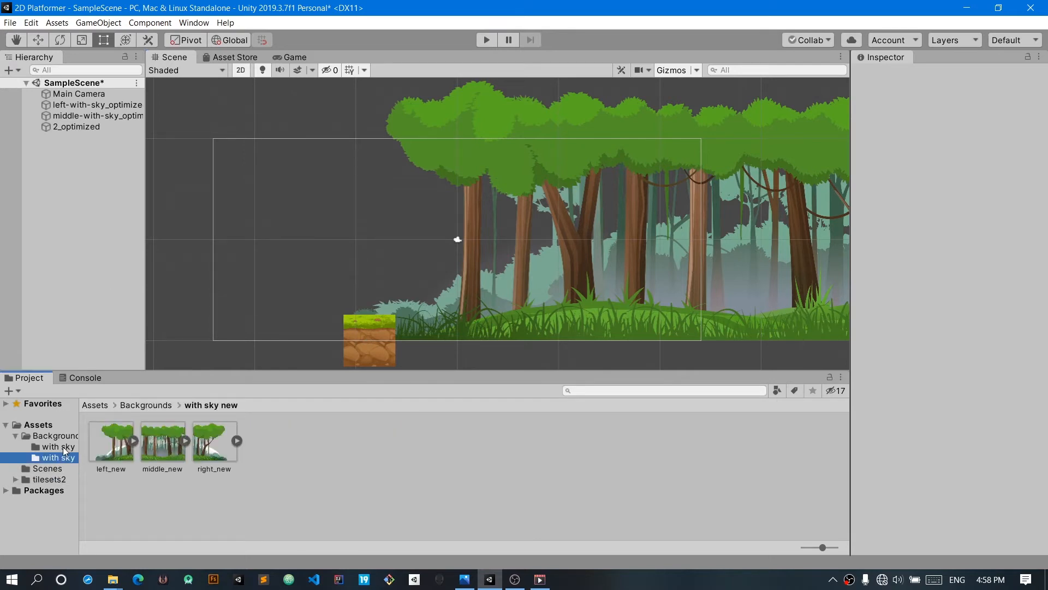
{"action": "left_click", "coordinate": [63, 447]}
{"action": "left_click", "coordinate": [68, 436]}
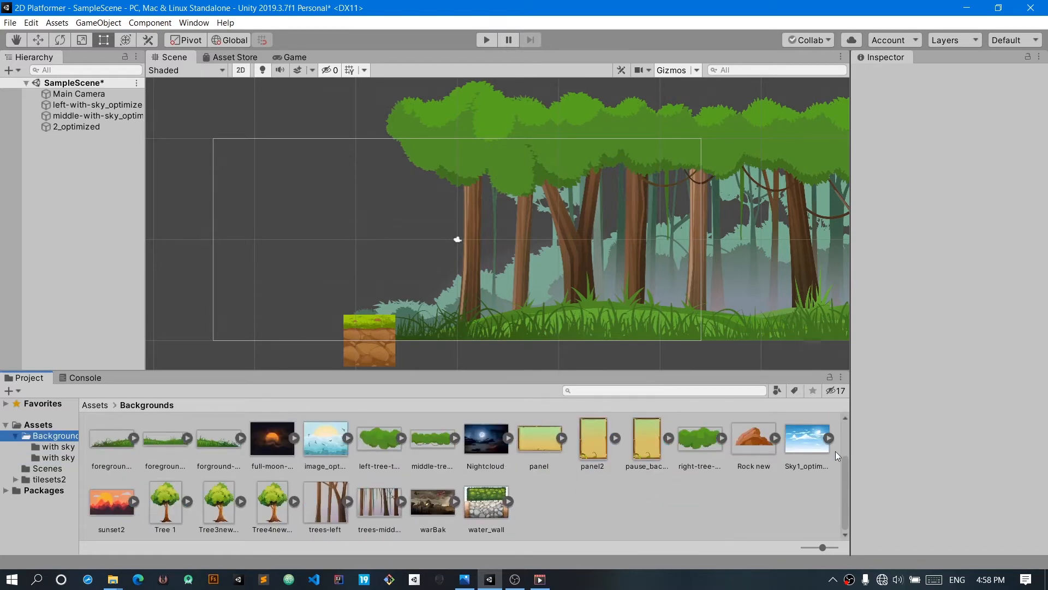
{"action": "left_click", "coordinate": [824, 457]}
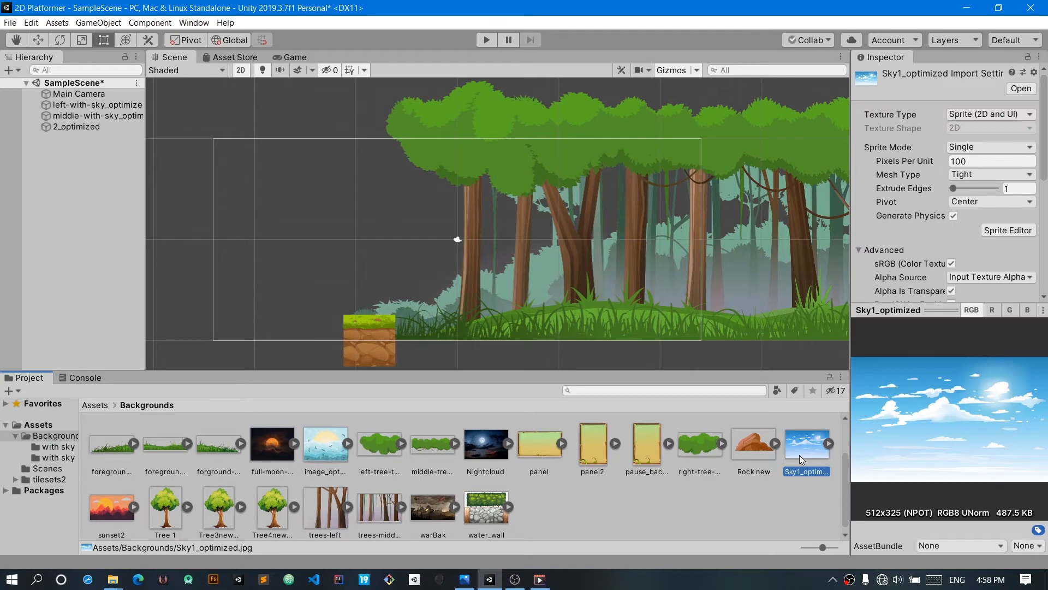
{"action": "left_click_drag", "start_coordinate": [811, 457], "coordinate": [291, 205]}
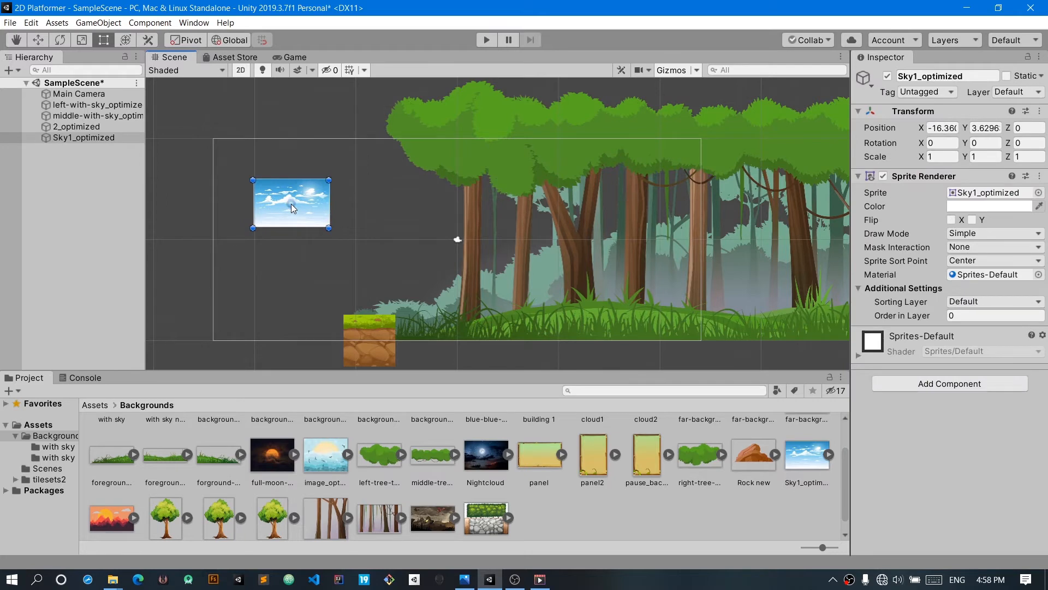
{"action": "left_click", "coordinate": [300, 61]}
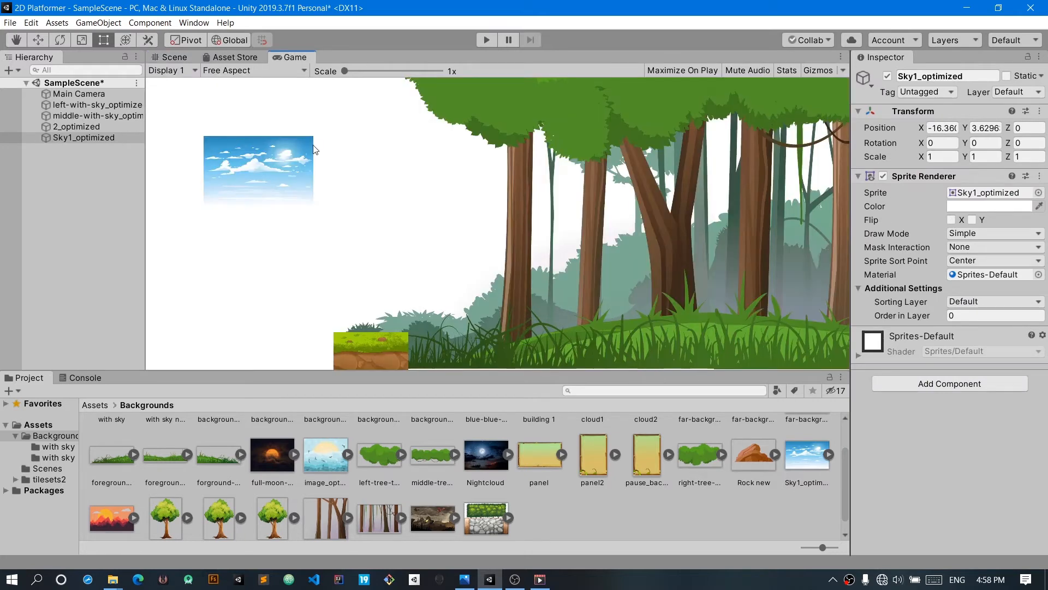
{"action": "left_click", "coordinate": [186, 57]}
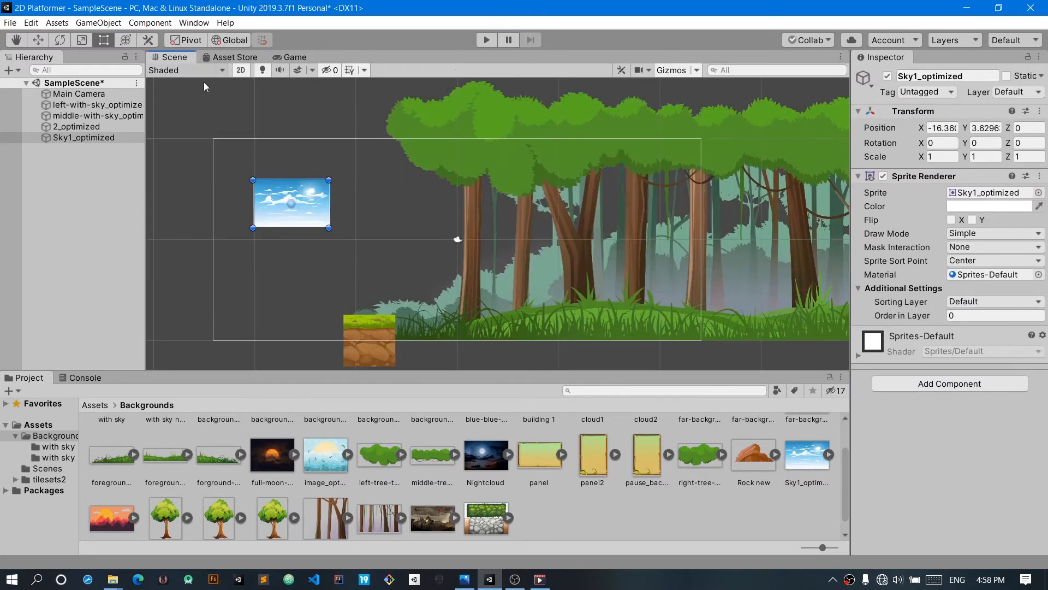
Set the Sky1_optimized sprite's Order in Layer to -1 and move it beside the leftmost tree at about X -3.81, Y 0.72
{"action": "left_click_drag", "start_coordinate": [312, 207], "coordinate": [512, 225]}
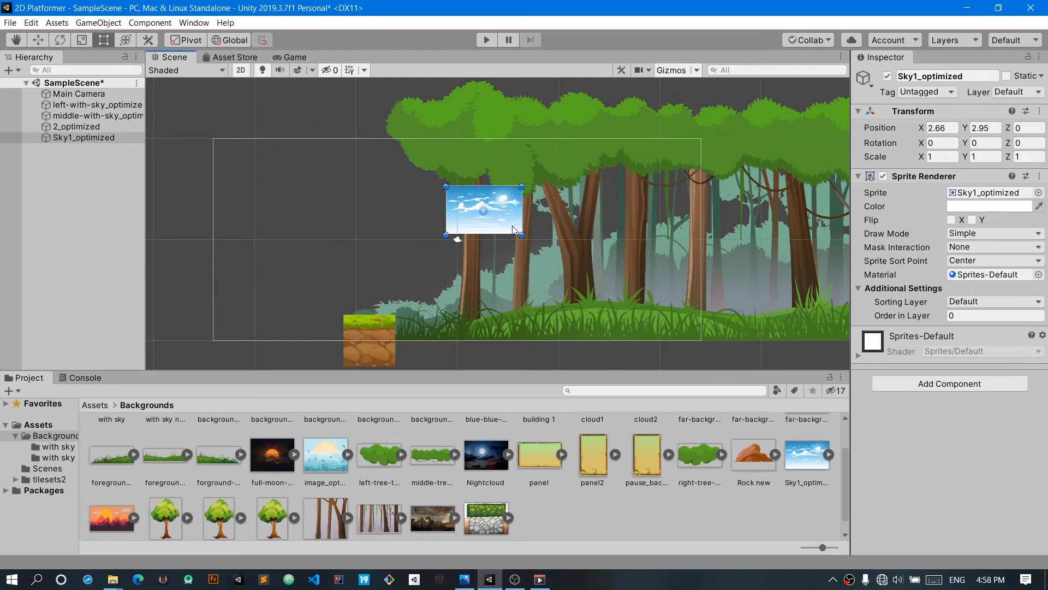
{"action": "left_click", "coordinate": [966, 316]}
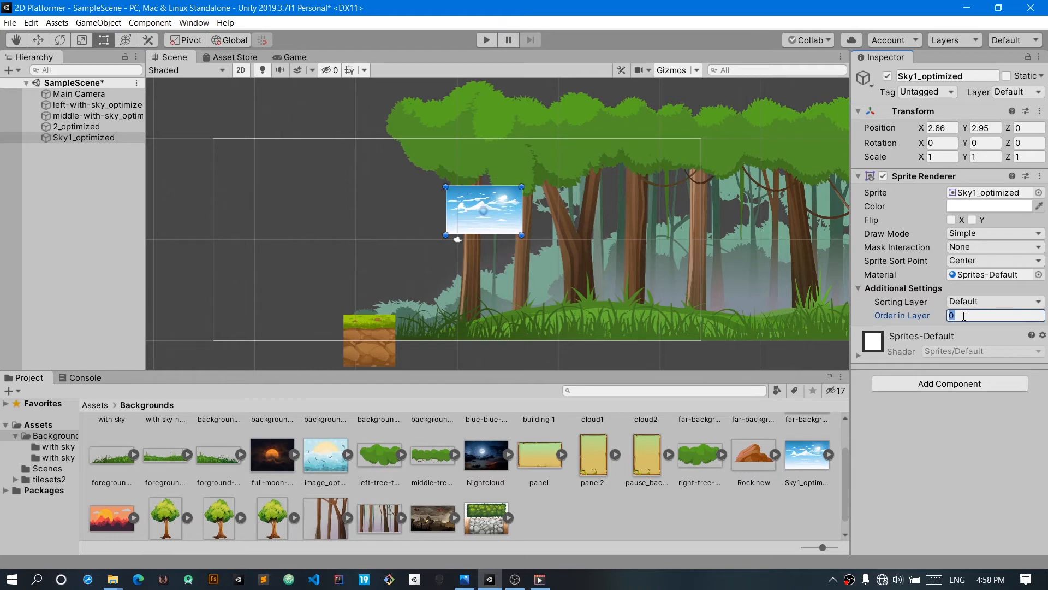
{"action": "type", "text": "-1"}
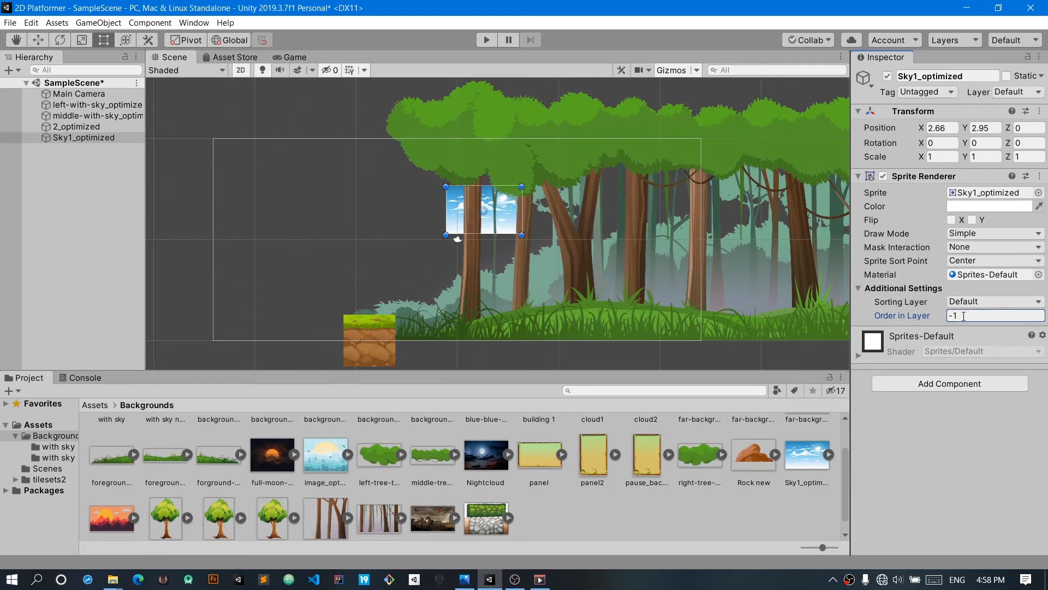
{"action": "left_click_drag", "start_coordinate": [452, 219], "coordinate": [386, 242]}
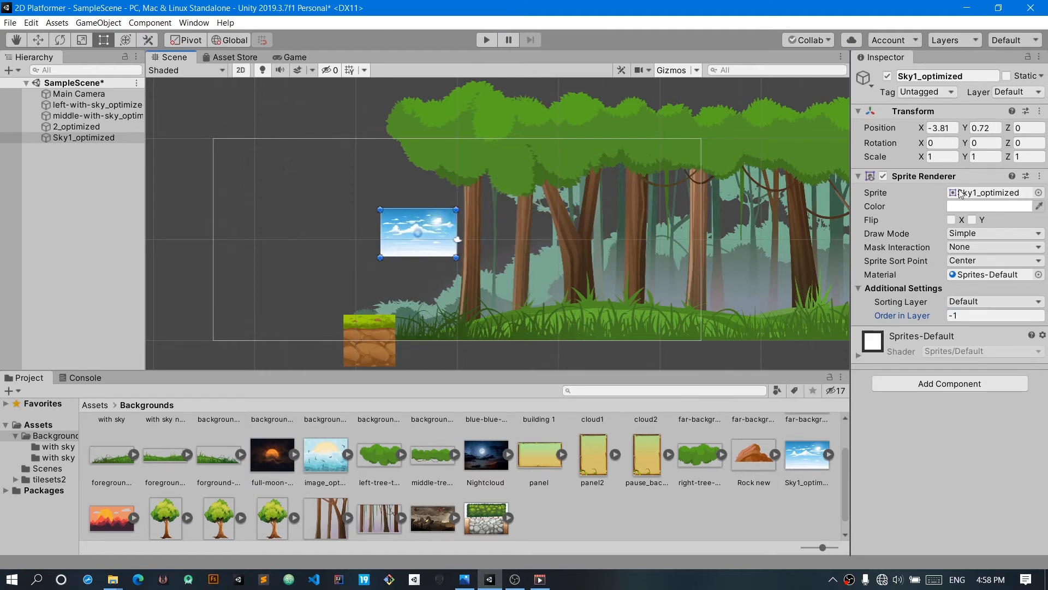
Scale the Sky1_optimized sprite to 3 in X and Y and shift it toward the camera frame's lower left corner
{"action": "left_click", "coordinate": [934, 159]}
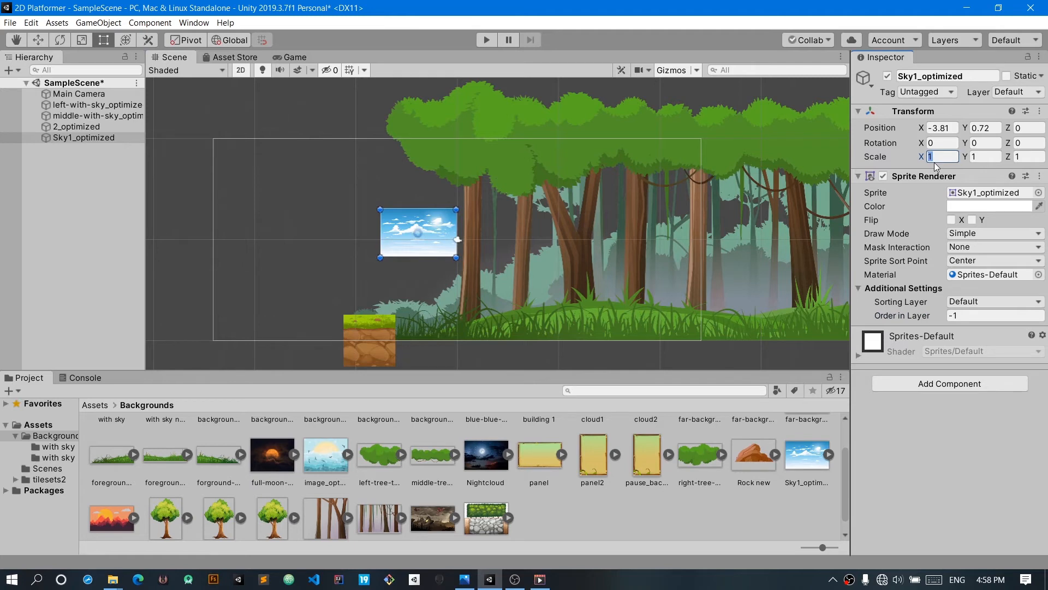
{"action": "type", "text": "3"}
{"action": "key", "text": "Tab"}
{"action": "type", "text": "3"}
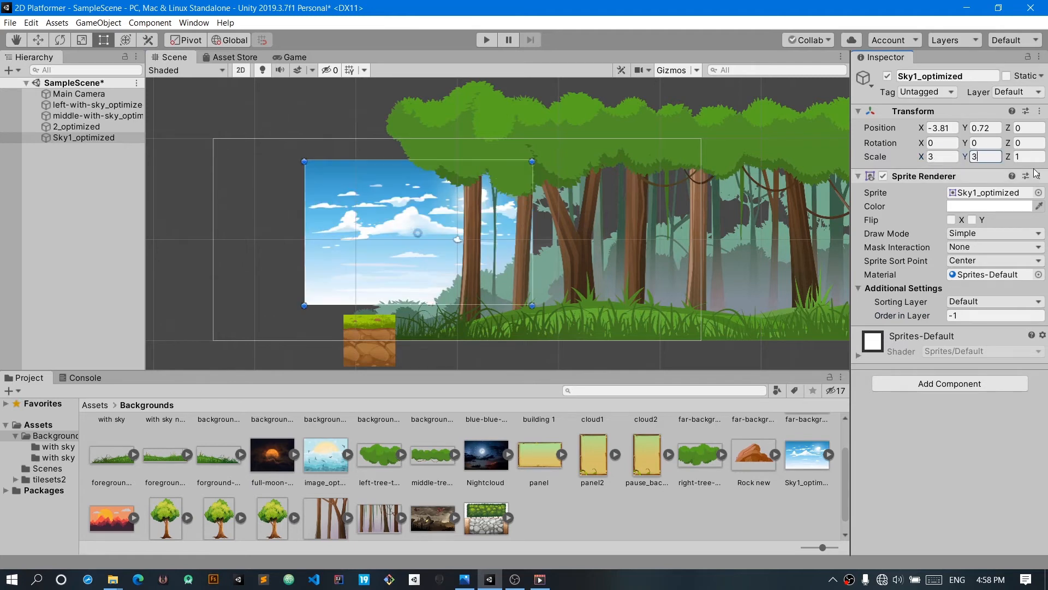
{"action": "left_click_drag", "start_coordinate": [383, 263], "coordinate": [296, 296]}
Scale the Sky1_optimized sprite to 5 in X and Y and move it to about X -6.1, Y -0.7
{"action": "left_click", "coordinate": [938, 157]}
{"action": "type", "text": "5"}
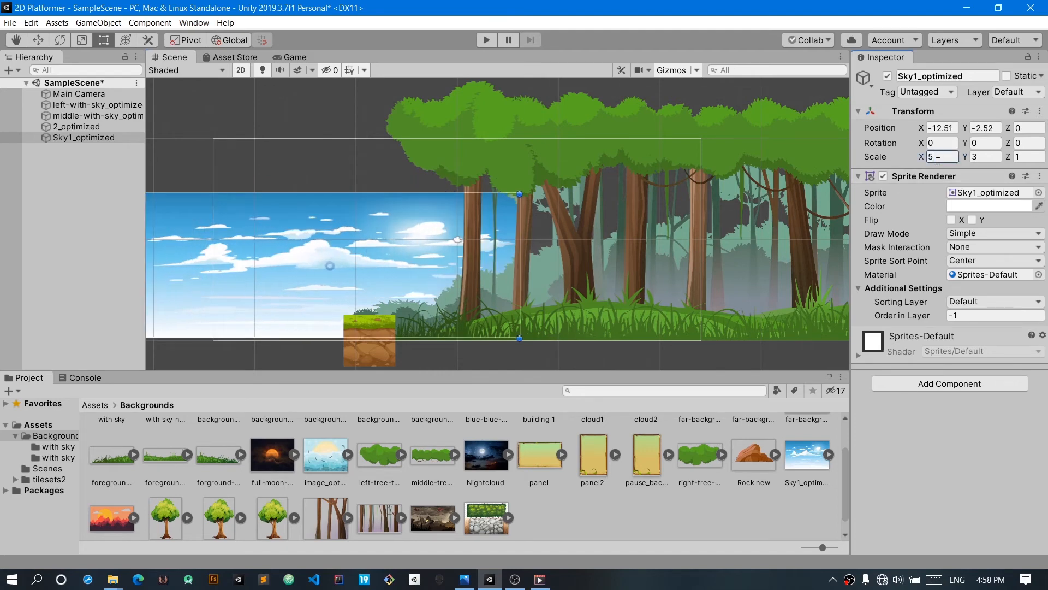
{"action": "left_click", "coordinate": [982, 157]}
{"action": "type", "text": "5"}
{"action": "left_click_drag", "start_coordinate": [328, 239], "coordinate": [415, 239]}
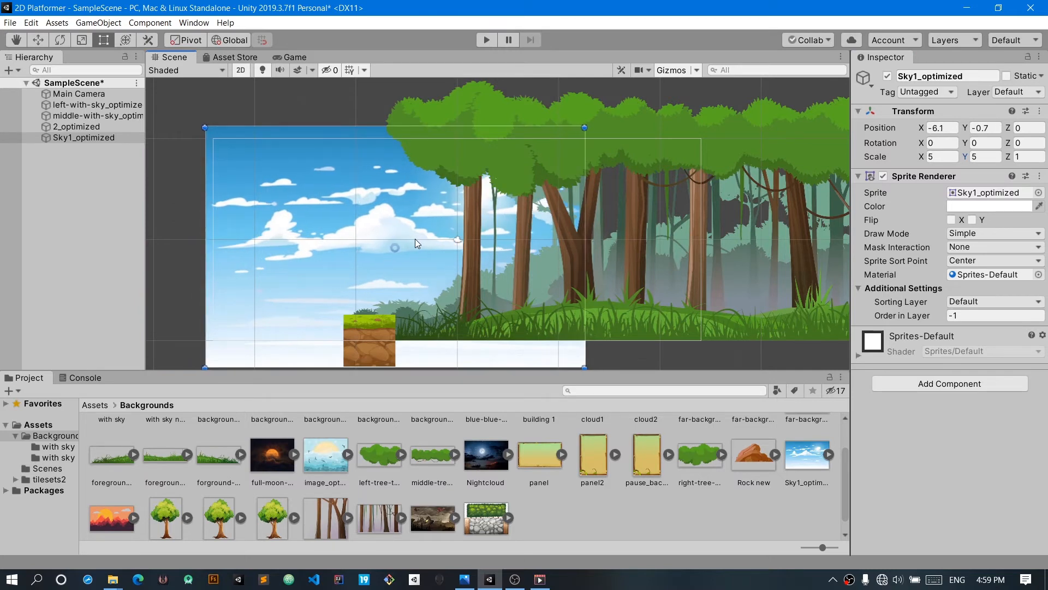
Check the enlarged sky behind the forest in the Game view, including maximized, and return to the Scene view
{"action": "left_click", "coordinate": [295, 57]}
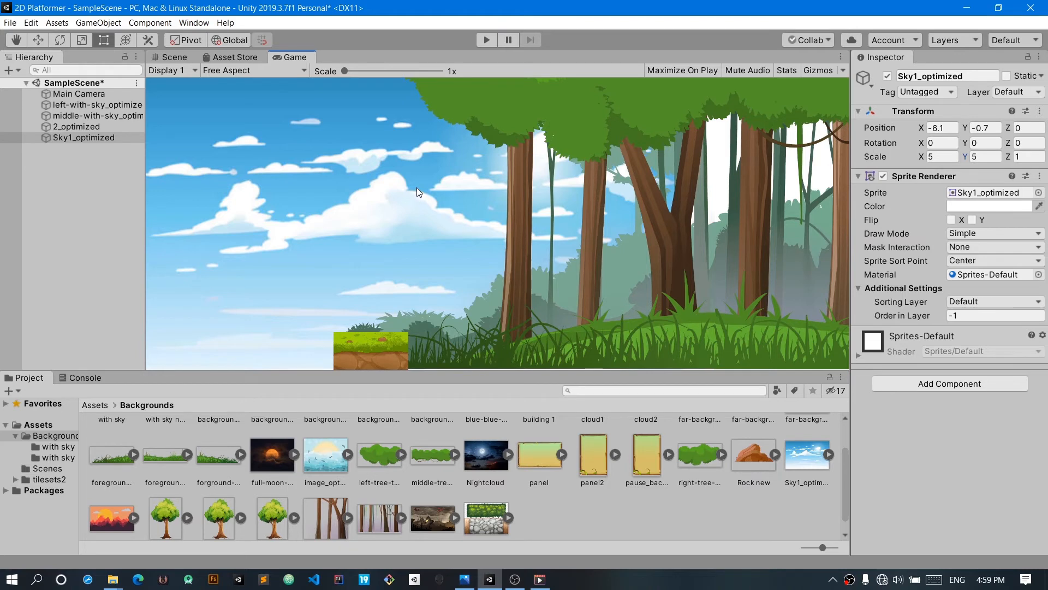
{"action": "key", "text": "shift+space"}
{"action": "key", "text": "shift+space"}
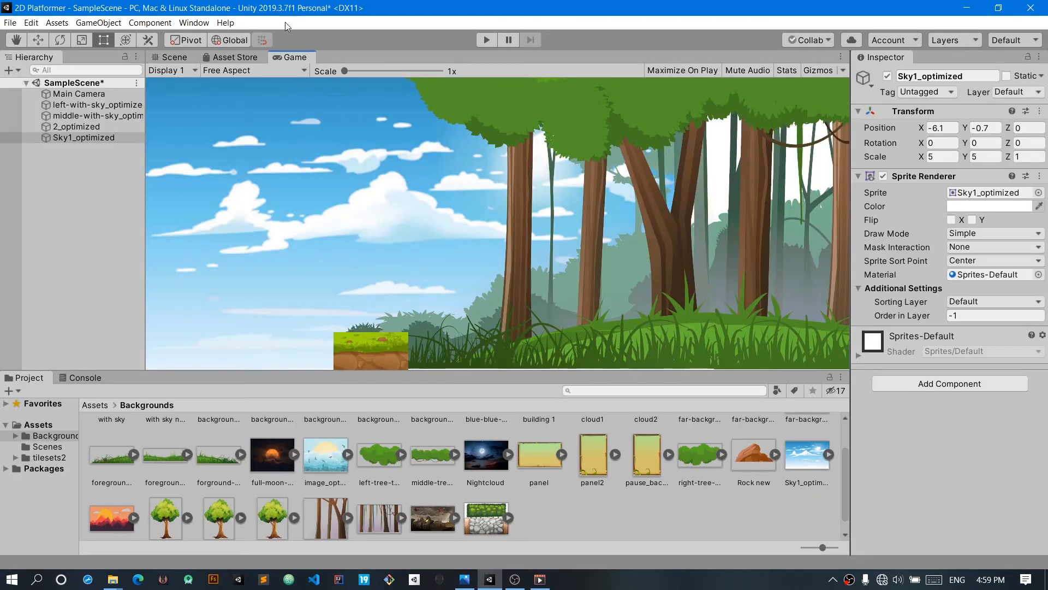
{"action": "left_click", "coordinate": [181, 58]}
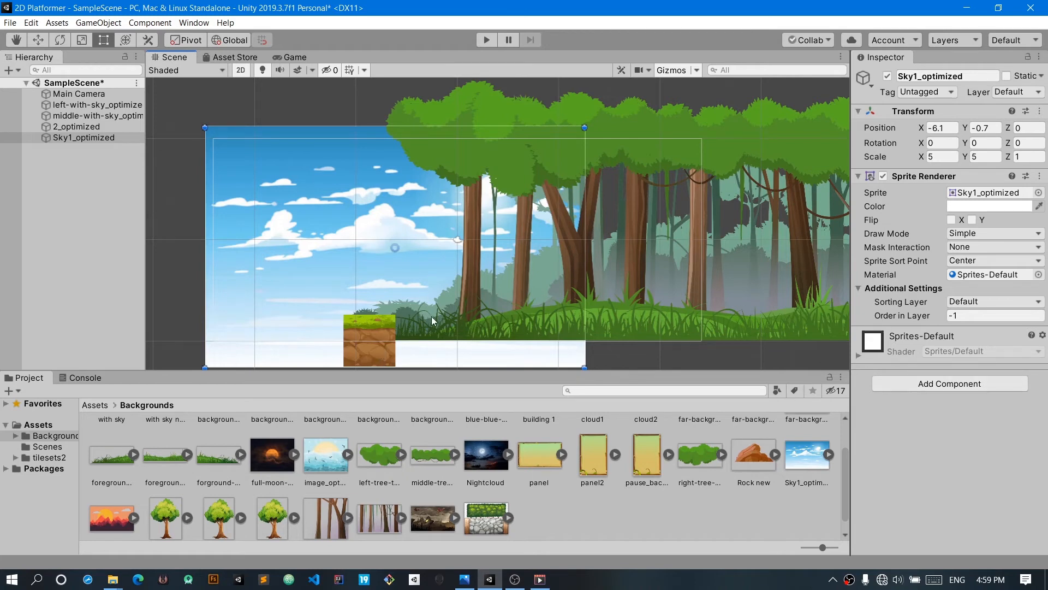
Align the sky sprite with the camera frame's left edge at about X -5.29, Y 0.04 and save the scene
{"action": "left_click_drag", "start_coordinate": [358, 330], "coordinate": [355, 329]}
{"action": "mouse_move", "coordinate": [443, 303]}
{"action": "left_mouse_down"}
{"action": "mouse_move", "coordinate": [434, 288]}
{"action": "mouse_move", "coordinate": [450, 285]}
{"action": "mouse_move", "coordinate": [436, 283]}
{"action": "left_mouse_up"}
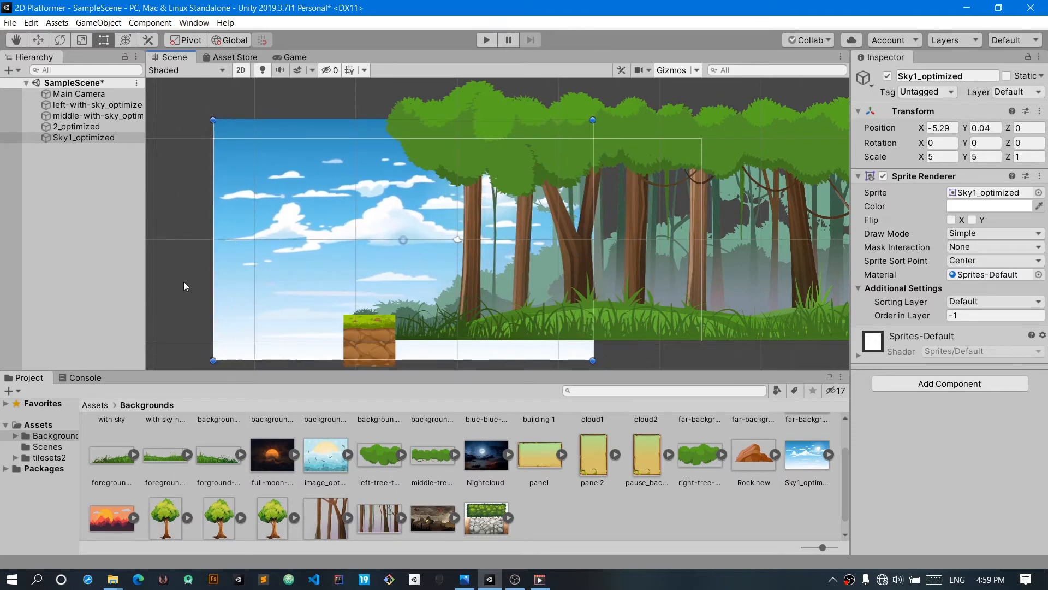
{"action": "key", "text": "ctrl+s"}
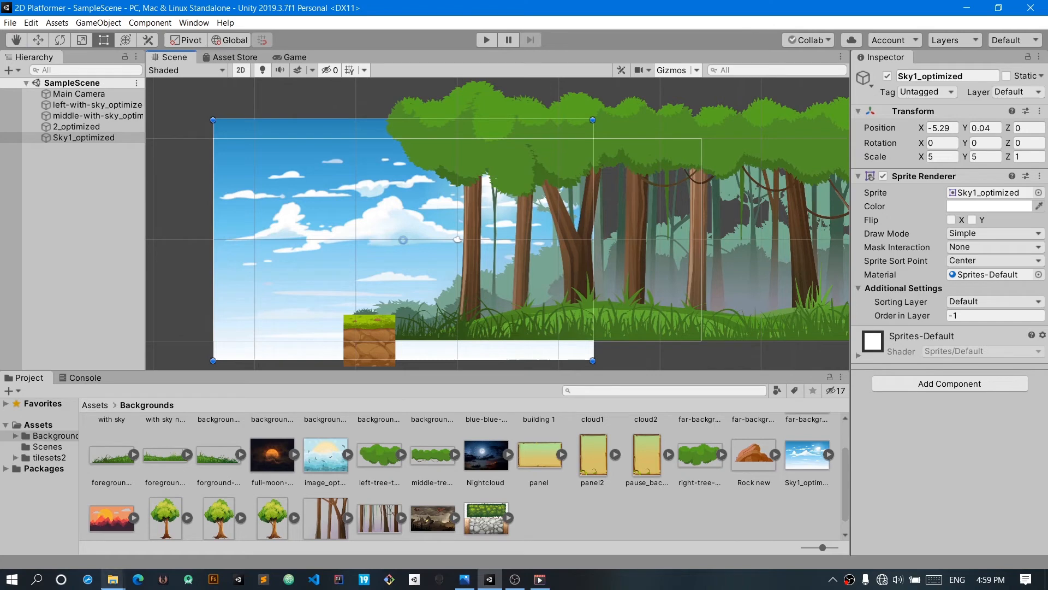
Place the 4_optimized tile from the tilesets2 folder near the camera frame's lower left corner, at about X -18.30, Y -9.38
{"action": "left_click", "coordinate": [48, 447]}
{"action": "left_click", "coordinate": [49, 457]}
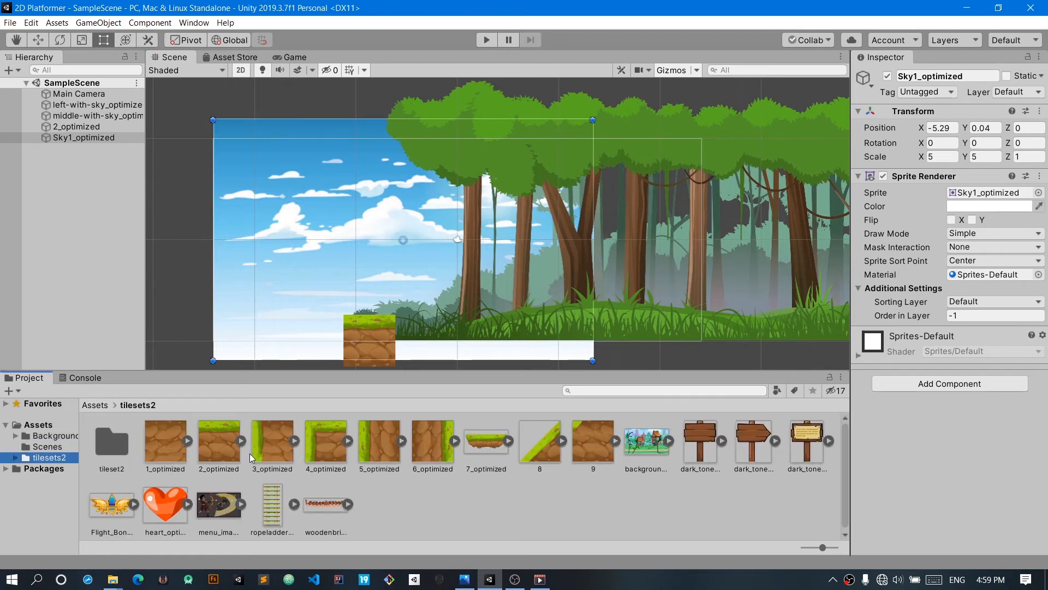
{"action": "left_click_drag", "start_coordinate": [323, 453], "coordinate": [284, 310]}
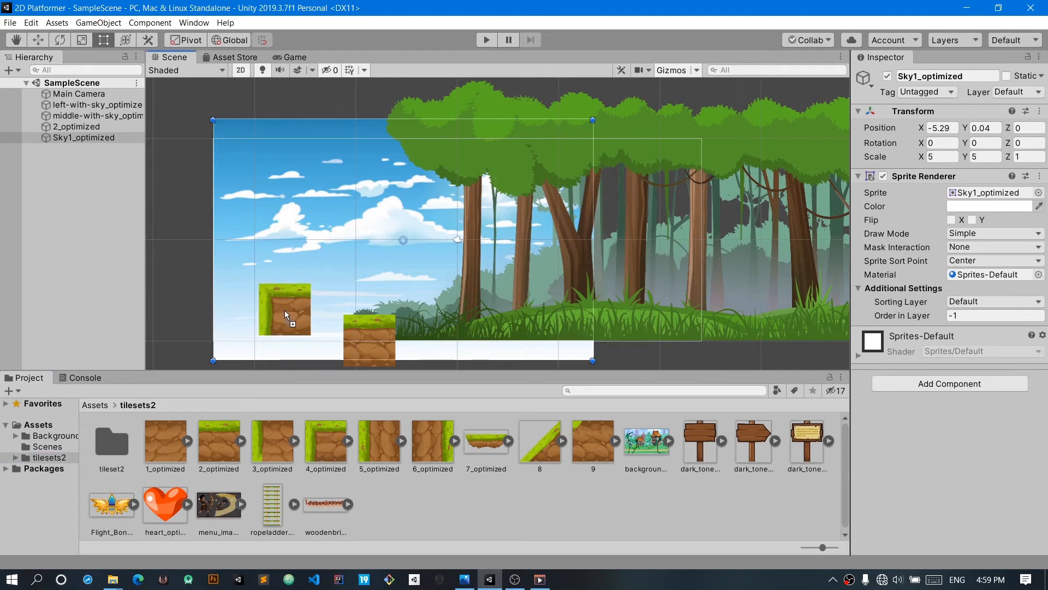
{"action": "left_click_drag", "start_coordinate": [271, 336], "coordinate": [271, 335]}
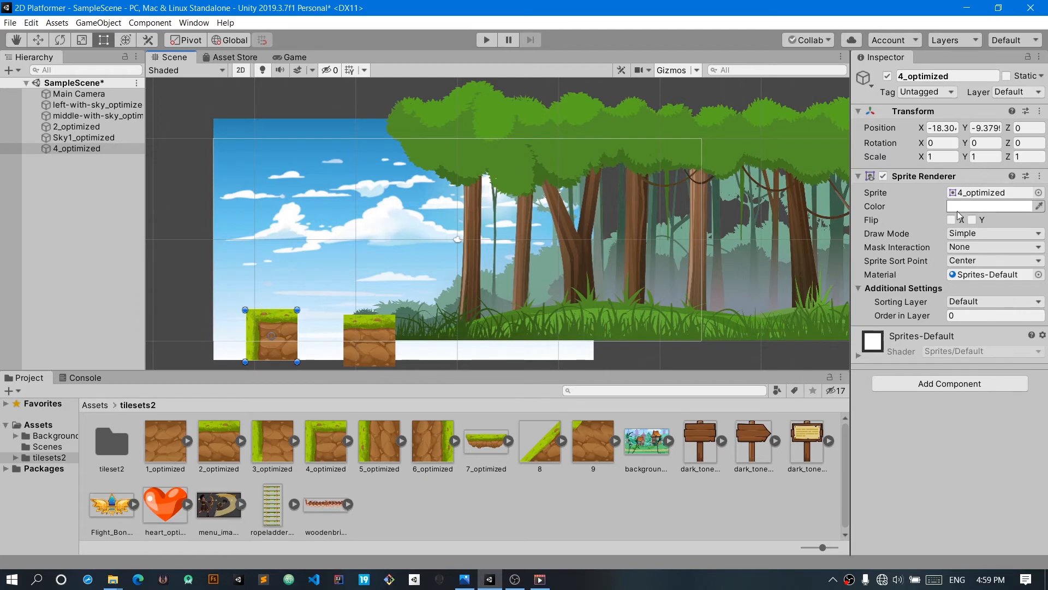
Flip the 4_optimized tile on the X axis only, leaving its Y axis unflipped
{"action": "left_click", "coordinate": [971, 219]}
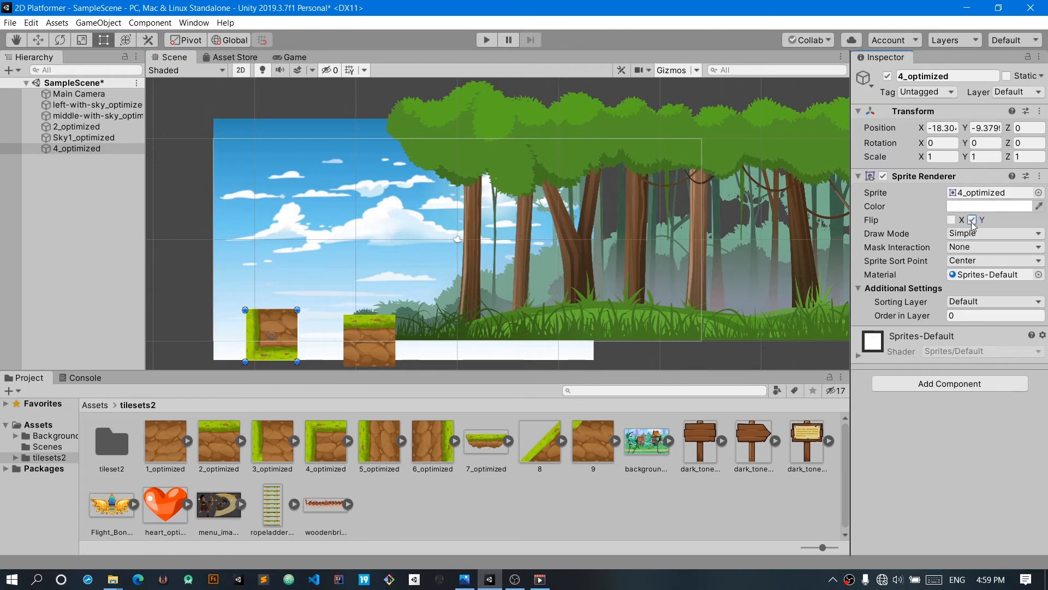
{"action": "left_click", "coordinate": [972, 220]}
{"action": "left_click", "coordinate": [951, 219]}
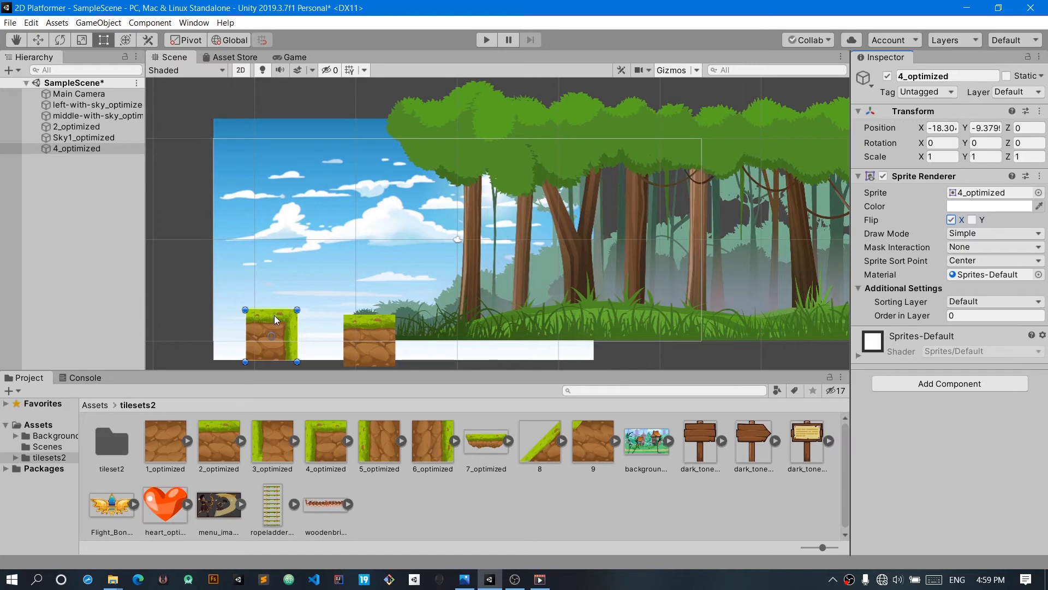
Raise the 4_optimized tile to about X -18.44, Y -6.14 and move the 2_optimized tile to its lower right corner at about X -13.59, Y -9.92
{"action": "left_click", "coordinate": [363, 357]}
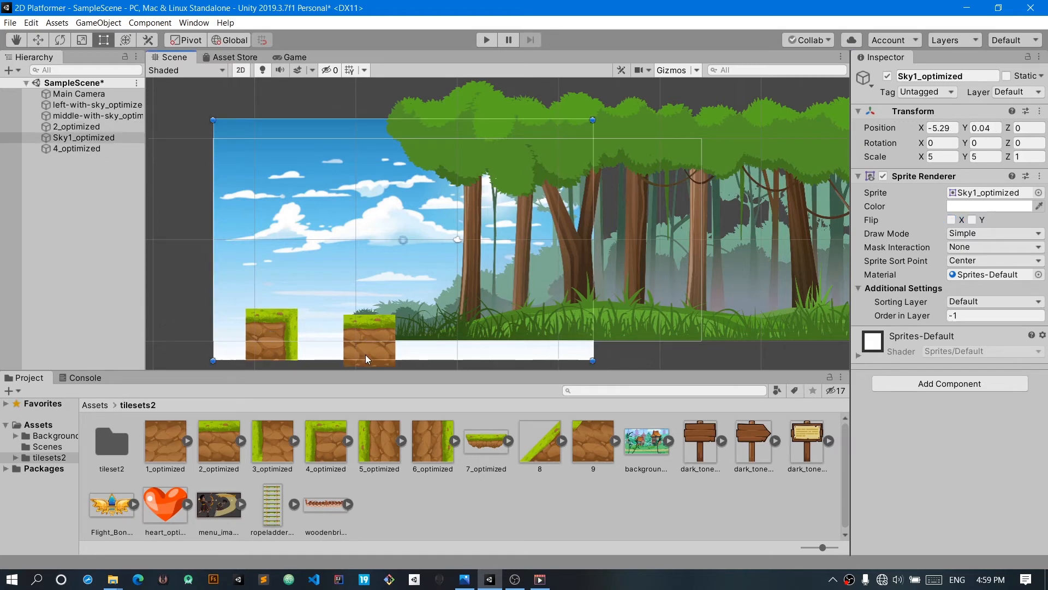
{"action": "left_click", "coordinate": [365, 355]}
{"action": "mouse_move", "coordinate": [365, 358]}
{"action": "left_mouse_down"}
{"action": "mouse_move", "coordinate": [349, 368]}
{"action": "mouse_move", "coordinate": [350, 359]}
{"action": "mouse_move", "coordinate": [511, 354]}
{"action": "mouse_move", "coordinate": [355, 360]}
{"action": "left_mouse_up"}
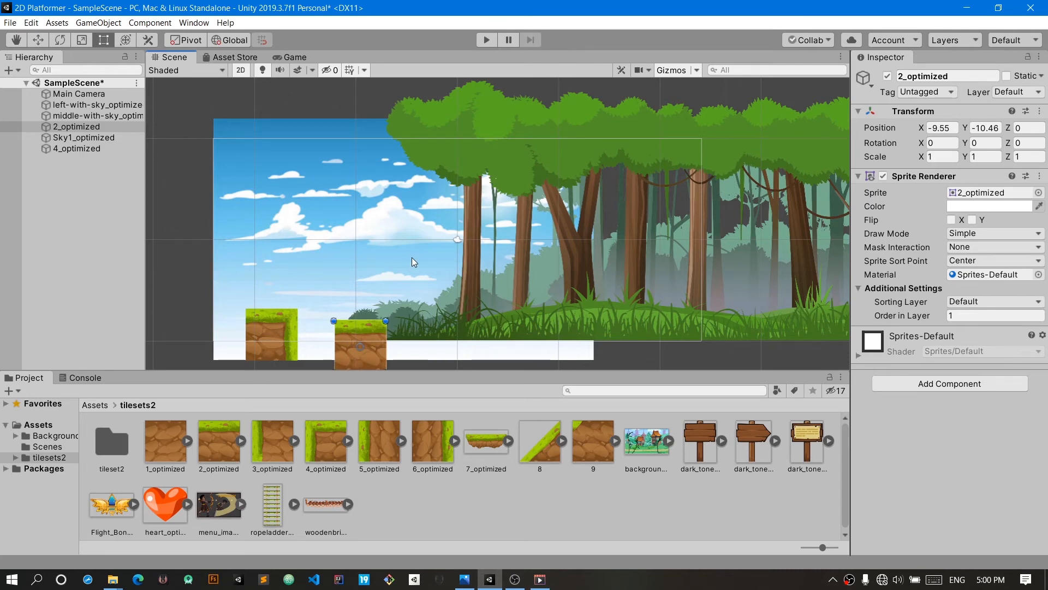
{"action": "left_click", "coordinate": [289, 328]}
{"action": "left_click_drag", "start_coordinate": [288, 323], "coordinate": [285, 294]}
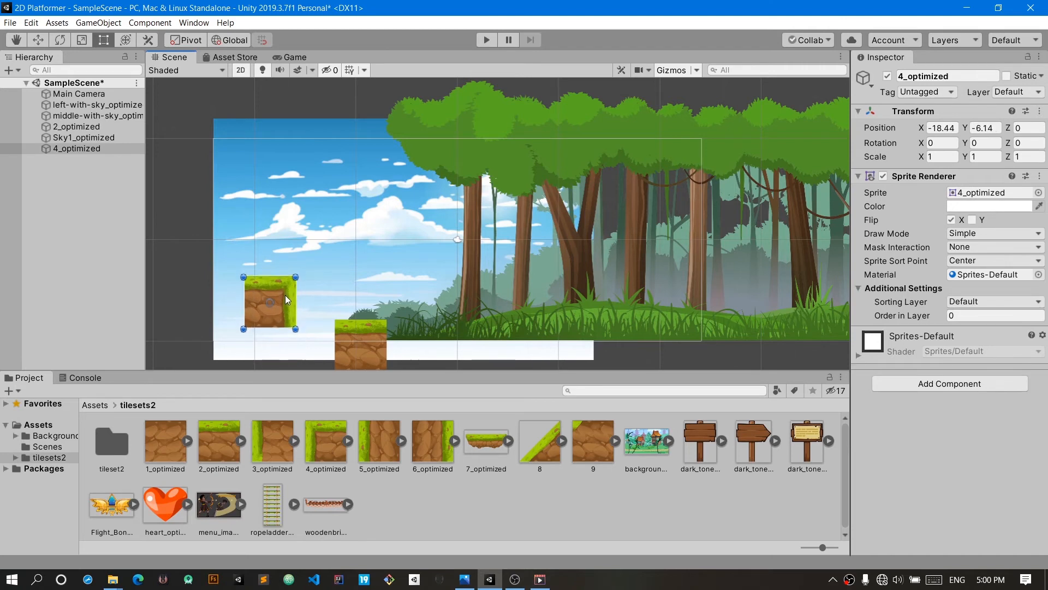
{"action": "left_click", "coordinate": [365, 330]}
{"action": "left_click_drag", "start_coordinate": [357, 334], "coordinate": [314, 329]}
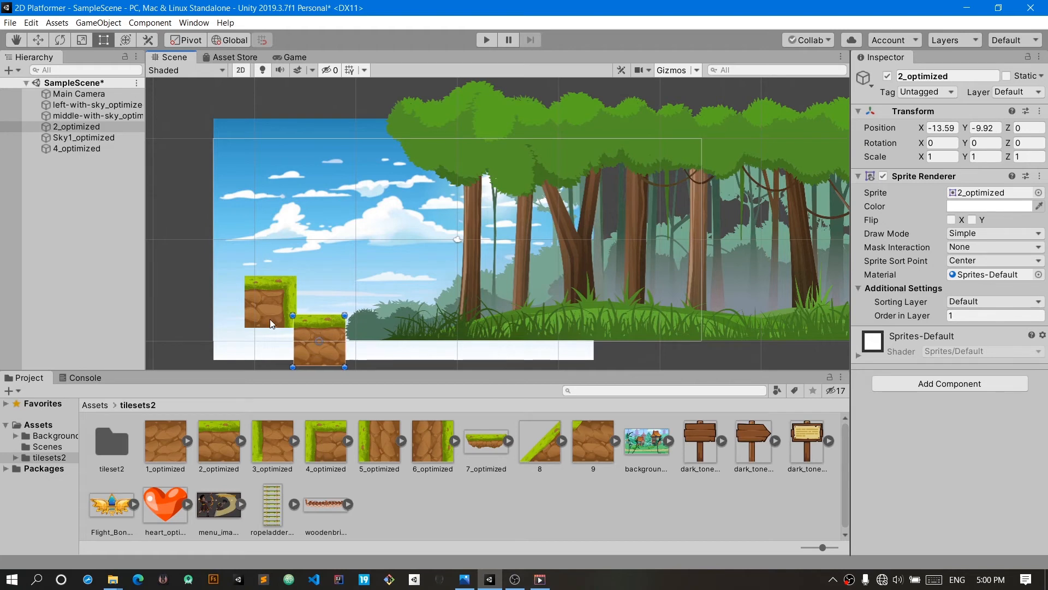
Readjust the two tiles in a stepped arrangement, with 4_optimized at about X -18.17, Y -5.47 and 2_optimized at about X -13.19, Y -9.92
{"action": "left_click", "coordinate": [271, 321]}
{"action": "left_click_drag", "start_coordinate": [270, 322], "coordinate": [331, 338]}
{"action": "left_click", "coordinate": [326, 329]}
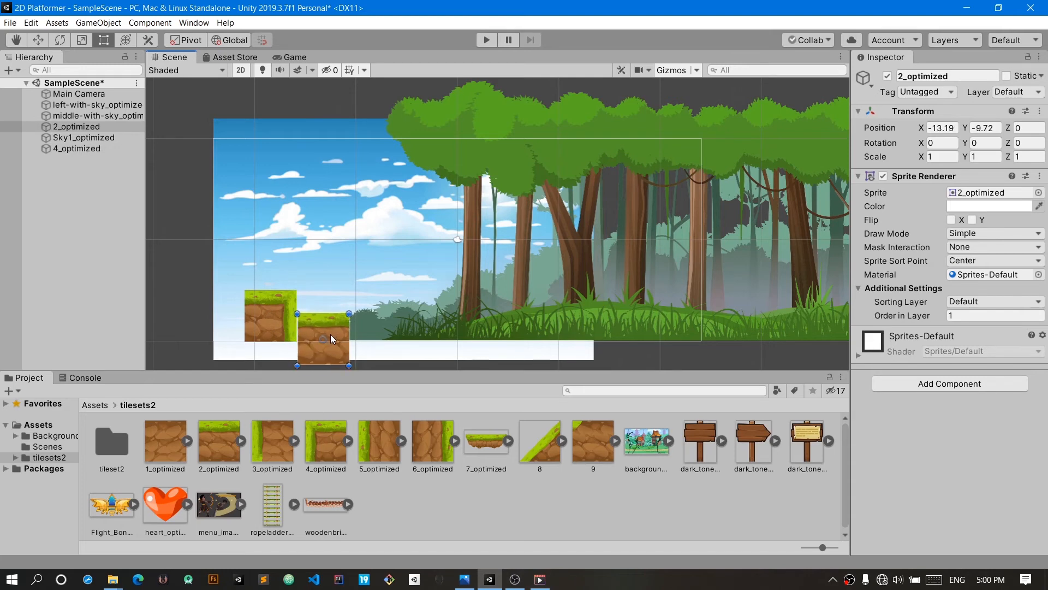
{"action": "left_click", "coordinate": [269, 329]}
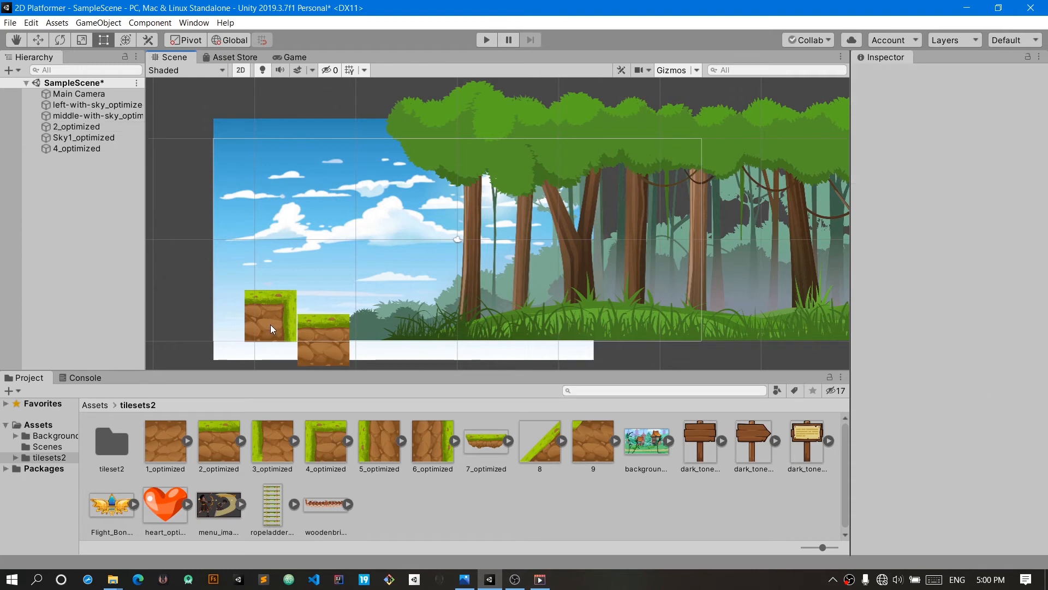
{"action": "left_click_drag", "start_coordinate": [270, 325], "coordinate": [274, 300]}
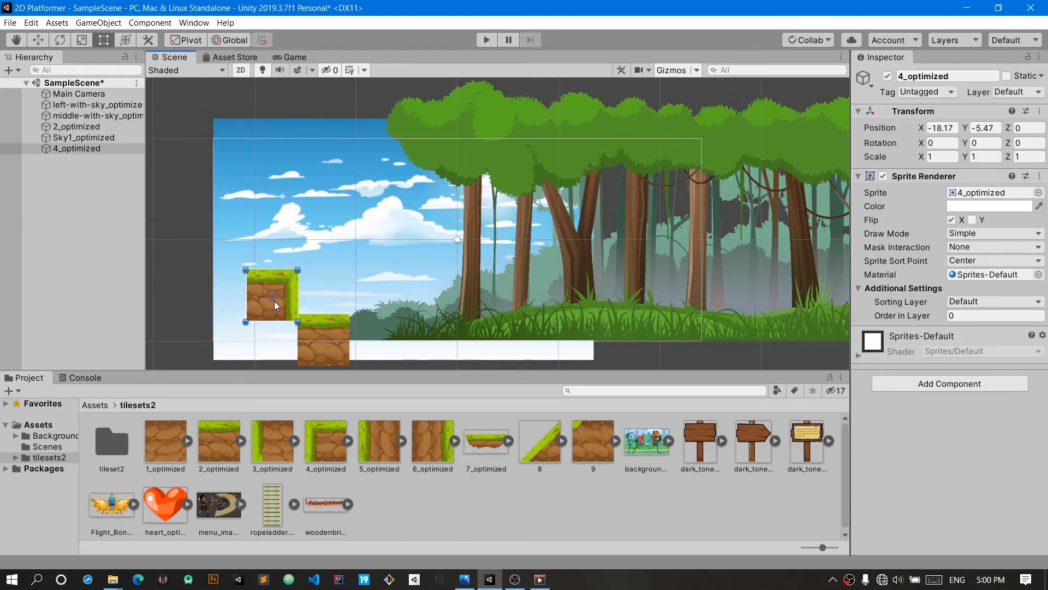
Duplicate the 2_optimized tile, move the copy beneath 4_optimized at about X -18.24, Y -9.92, and check the result in the Game view
{"action": "left_click", "coordinate": [310, 335]}
{"action": "key", "text": "w"}
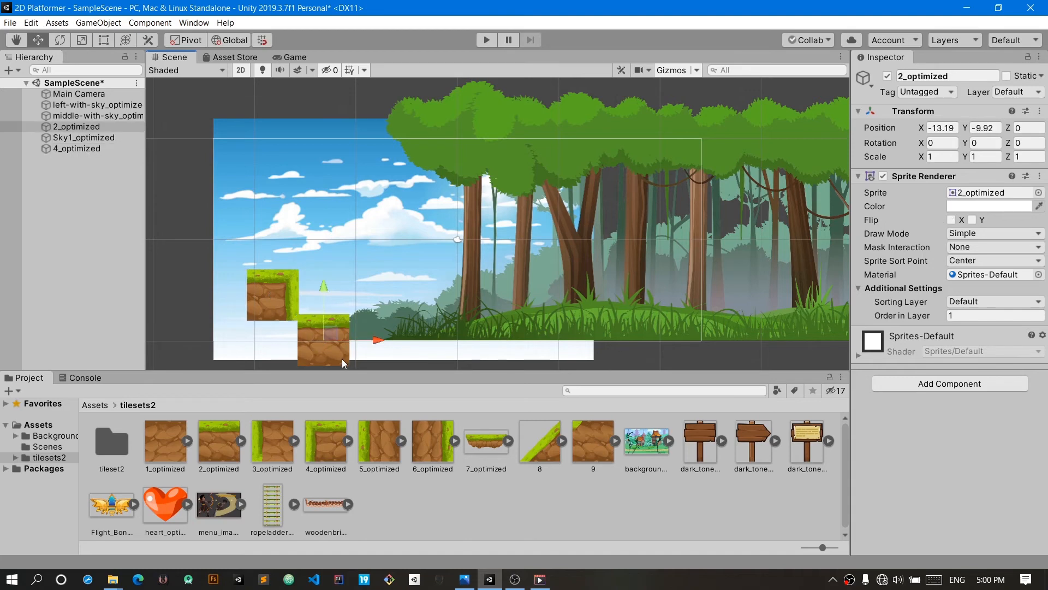
{"action": "key", "text": "ctrl+d"}
{"action": "left_click_drag", "start_coordinate": [371, 347], "coordinate": [319, 355]}
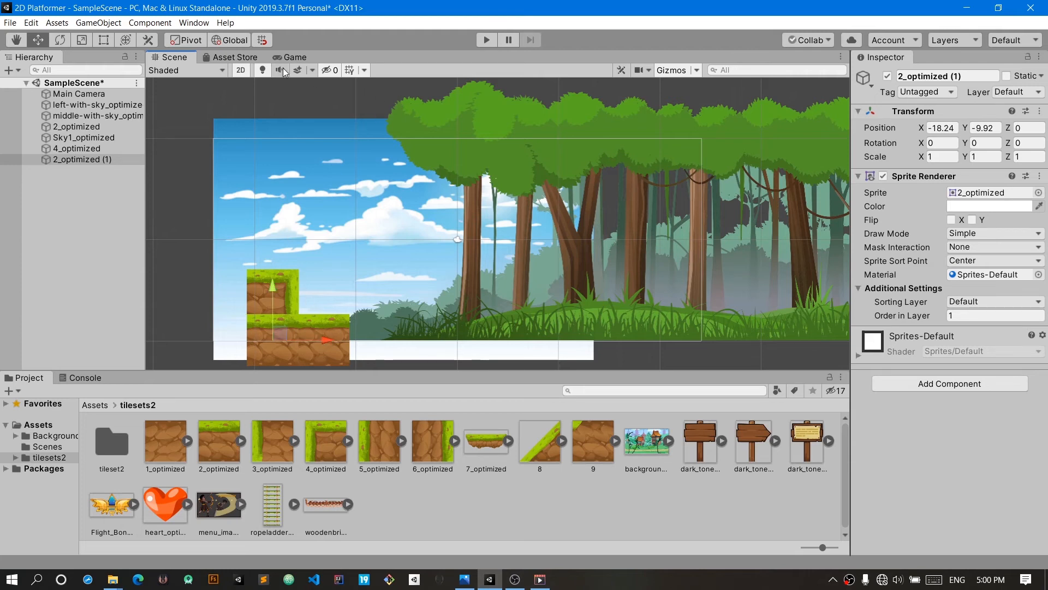
{"action": "left_click", "coordinate": [293, 58]}
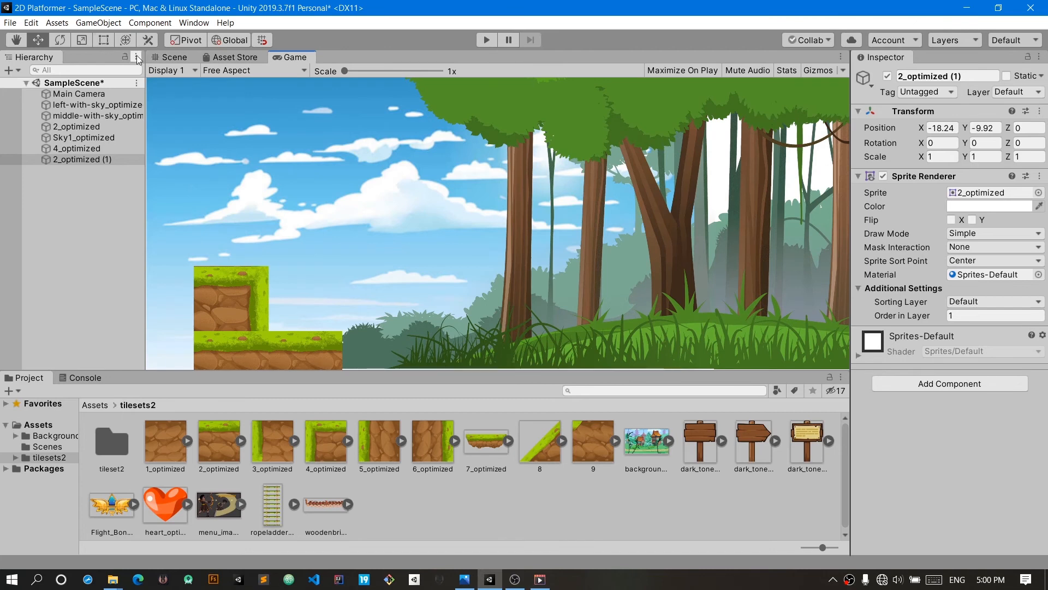
{"action": "left_click", "coordinate": [185, 57]}
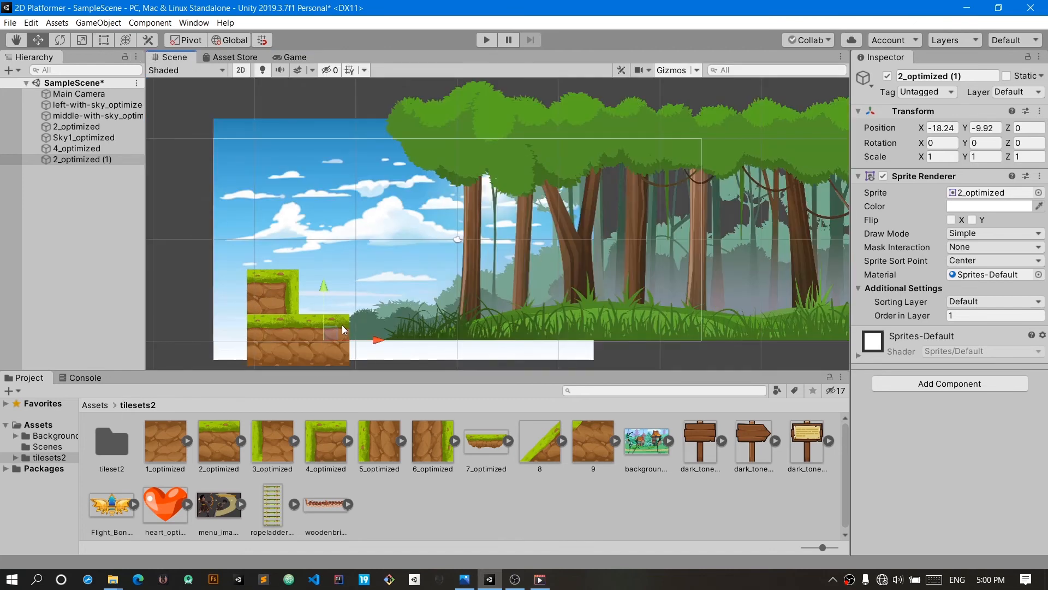
Duplicate the original 2_optimized tile again and place the copy at the lower row's left end, about X -23.3, Y -9.92
{"action": "left_click", "coordinate": [340, 326]}
{"action": "key", "text": "ctrl+d"}
{"action": "left_click_drag", "start_coordinate": [363, 343], "coordinate": [261, 343]}
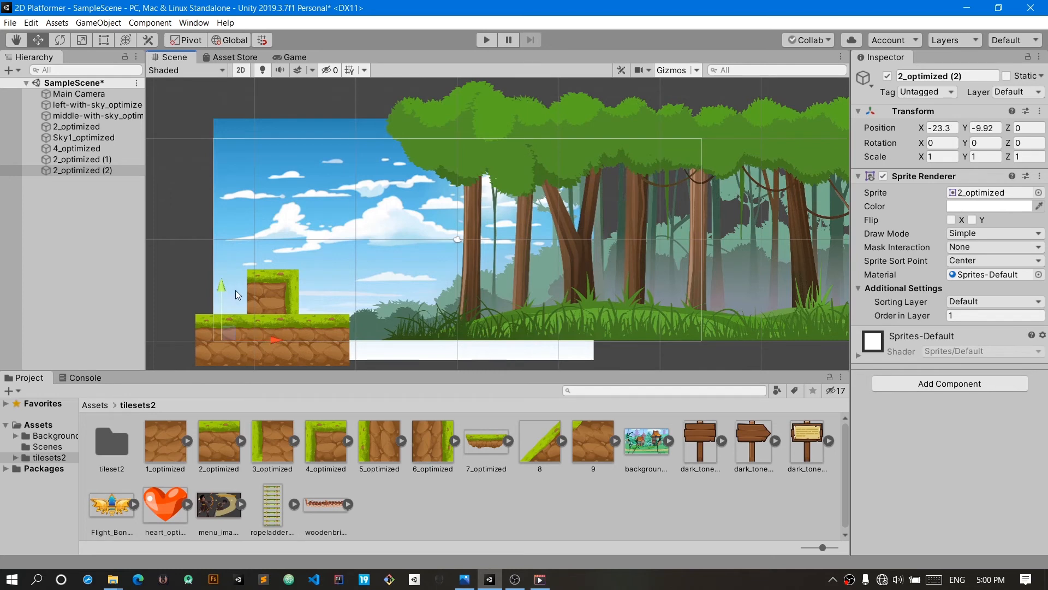
Duplicate the lower row's leftmost tile, raise the copy to Y -5.47 beside 4_optimized, flip it on X and set its Order in Layer to 0
{"action": "key", "text": "ctrl+d"}
{"action": "left_click_drag", "start_coordinate": [220, 287], "coordinate": [221, 241]}
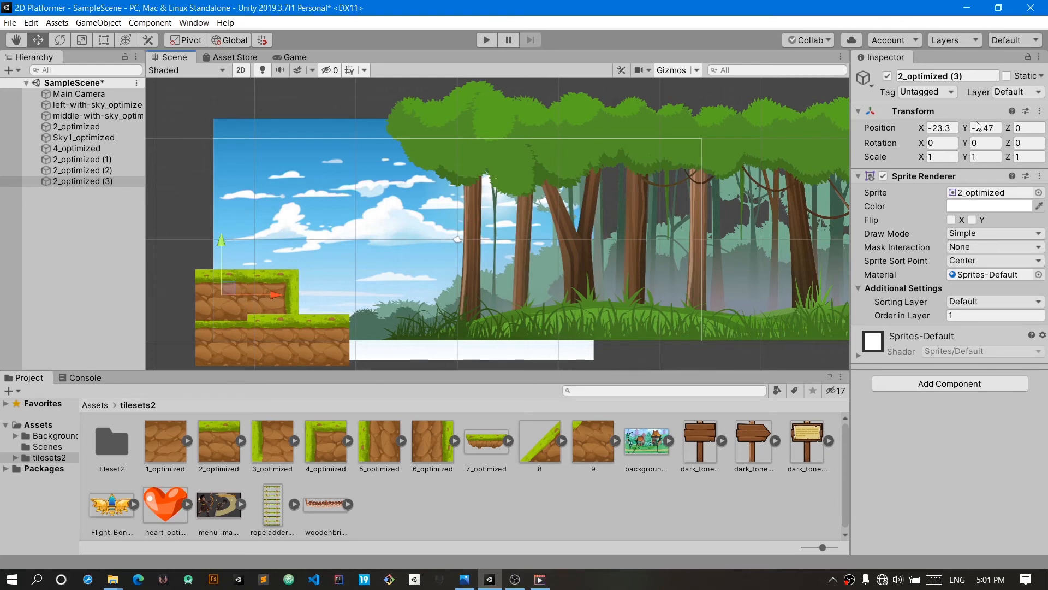
{"action": "left_click", "coordinate": [951, 220]}
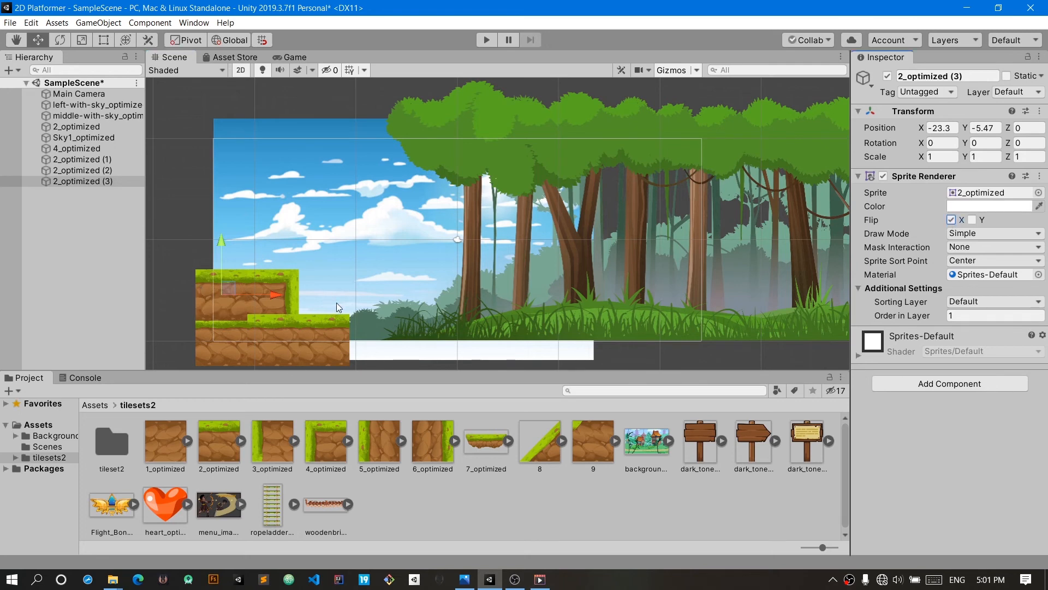
{"action": "left_click", "coordinate": [969, 320]}
{"action": "type", "text": "0"}
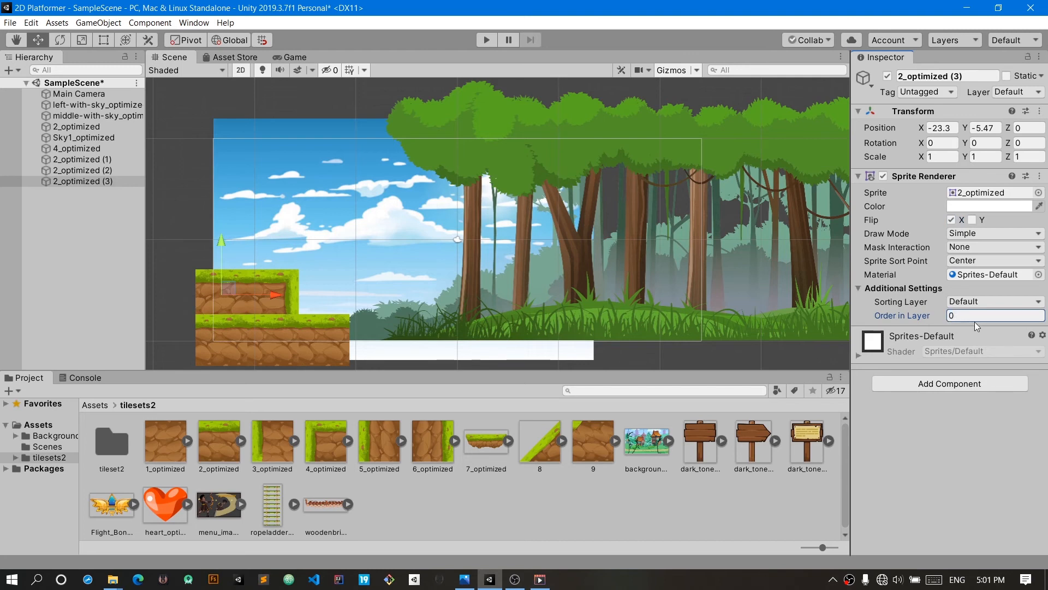
Delete the two grass-topped 2_optimized copies beneath the raised tiles
{"action": "left_click", "coordinate": [212, 342]}
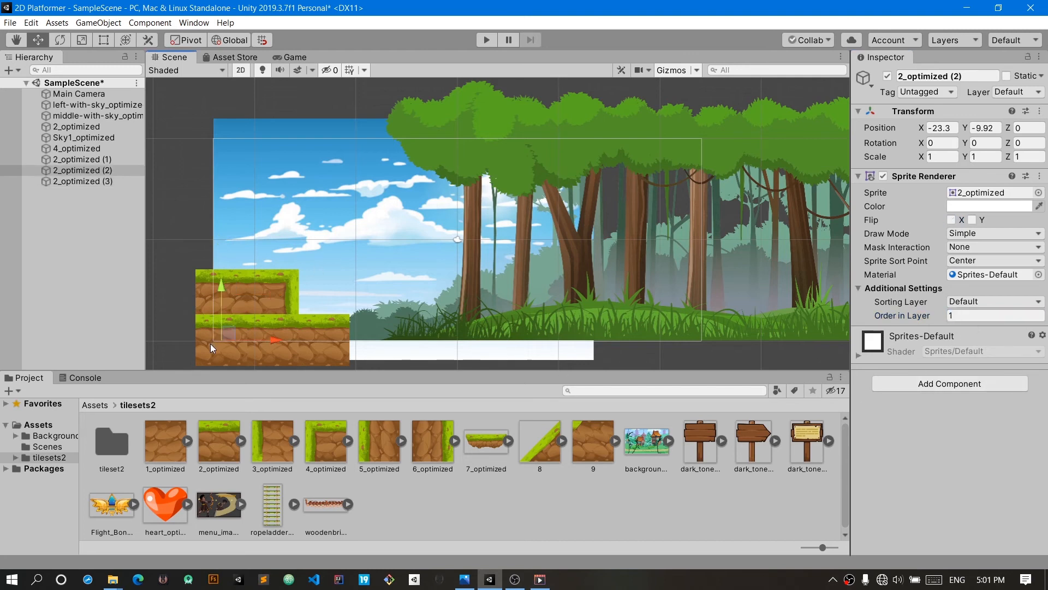
{"action": "key", "text": "Delete"}
{"action": "left_click", "coordinate": [264, 344]}
{"action": "key", "text": "Delete"}
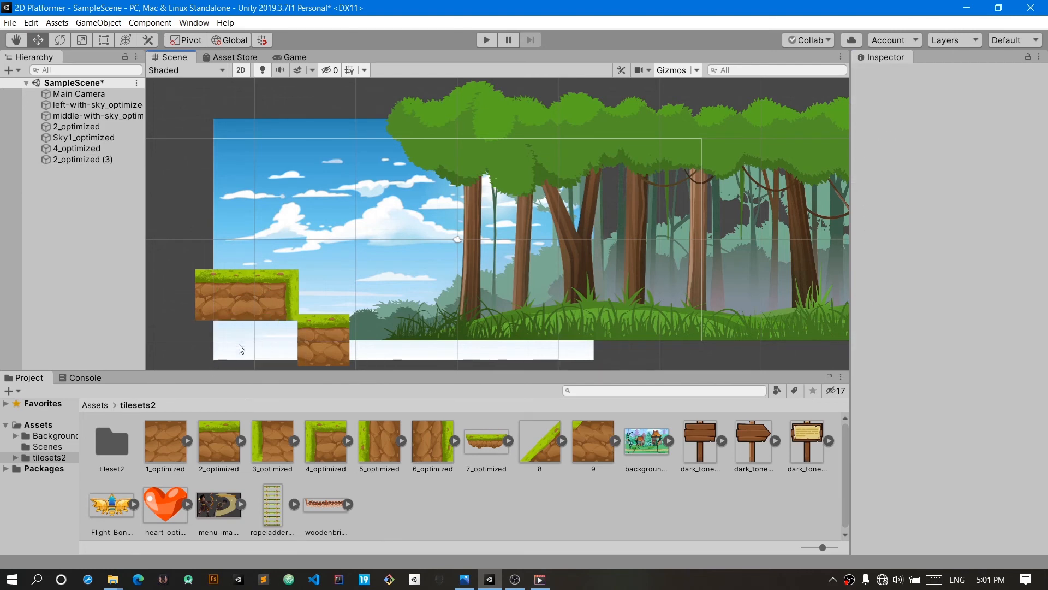
Place a 1_optimized dirt tile beneath the raised ground and duplicate it to fill the left side at about X -23.29, Y -10.19
{"action": "left_click_drag", "start_coordinate": [178, 447], "coordinate": [267, 345]}
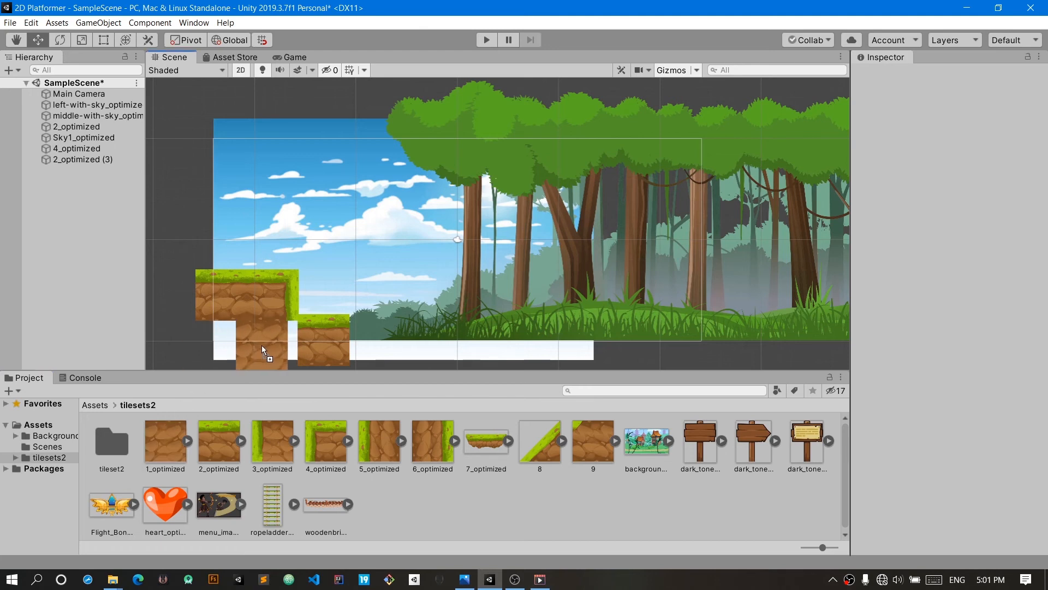
{"action": "left_click_drag", "start_coordinate": [269, 348], "coordinate": [260, 349]}
{"action": "key", "text": "ctrl+d"}
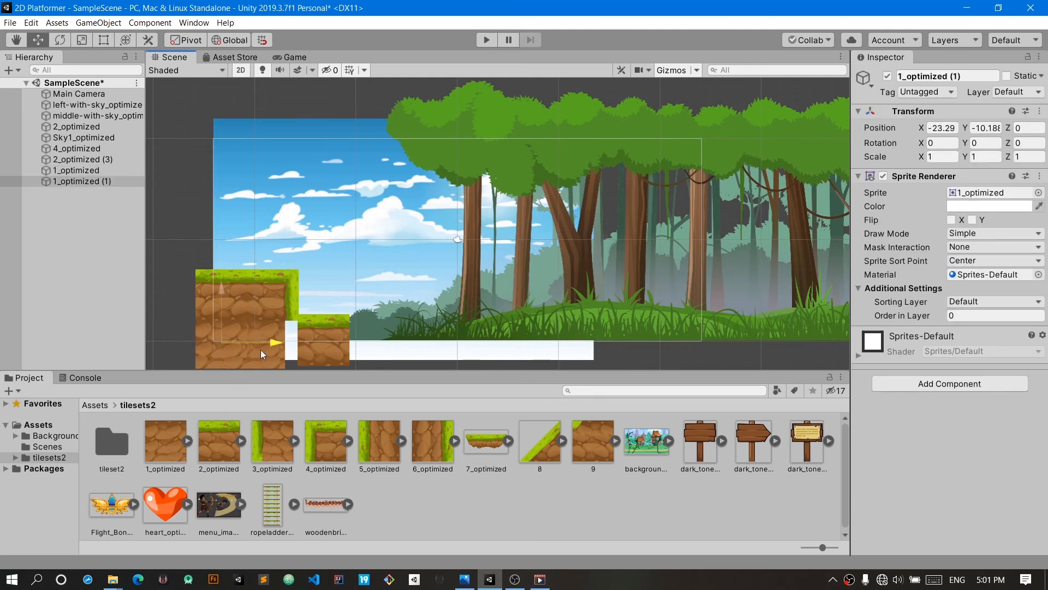
Reposition the lower 2_optimized grass tile to X -13.12, Y -10.53
{"action": "left_click", "coordinate": [330, 352]}
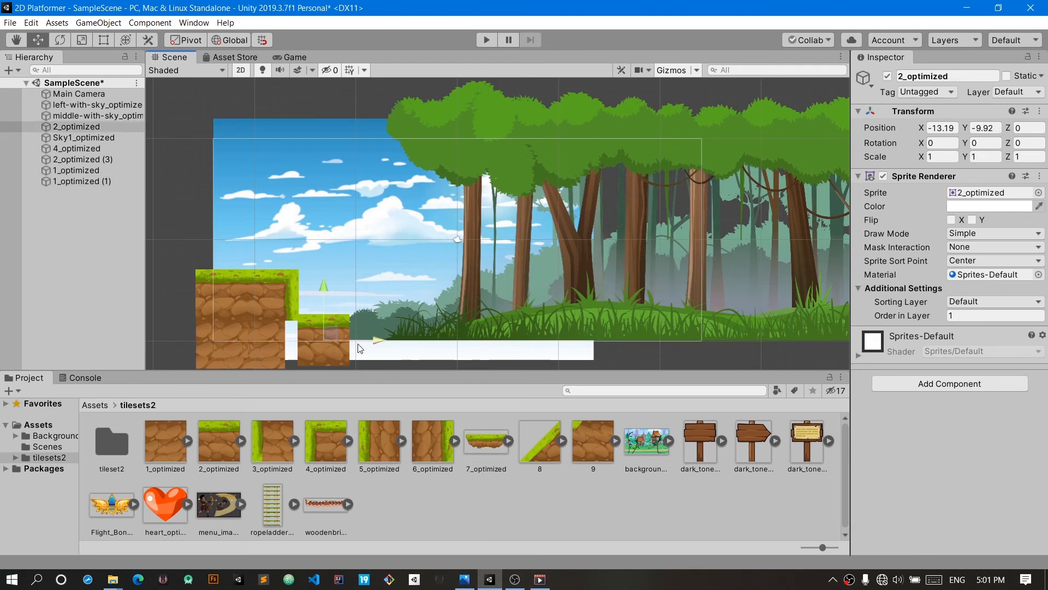
{"action": "left_click_drag", "start_coordinate": [370, 350], "coordinate": [357, 349]}
{"action": "left_click_drag", "start_coordinate": [310, 301], "coordinate": [310, 308]}
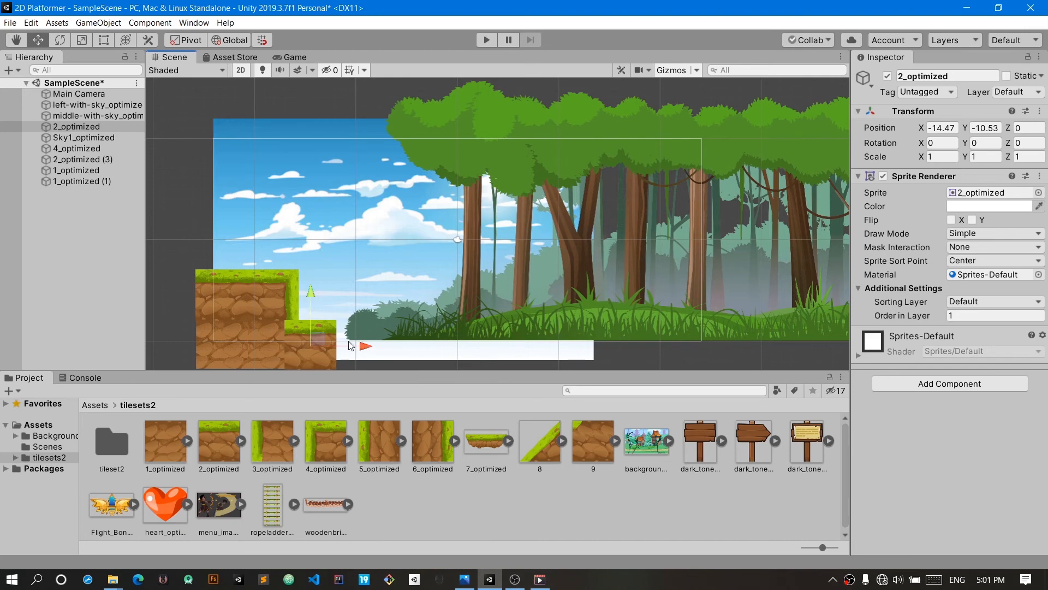
{"action": "left_click_drag", "start_coordinate": [355, 347], "coordinate": [369, 349]}
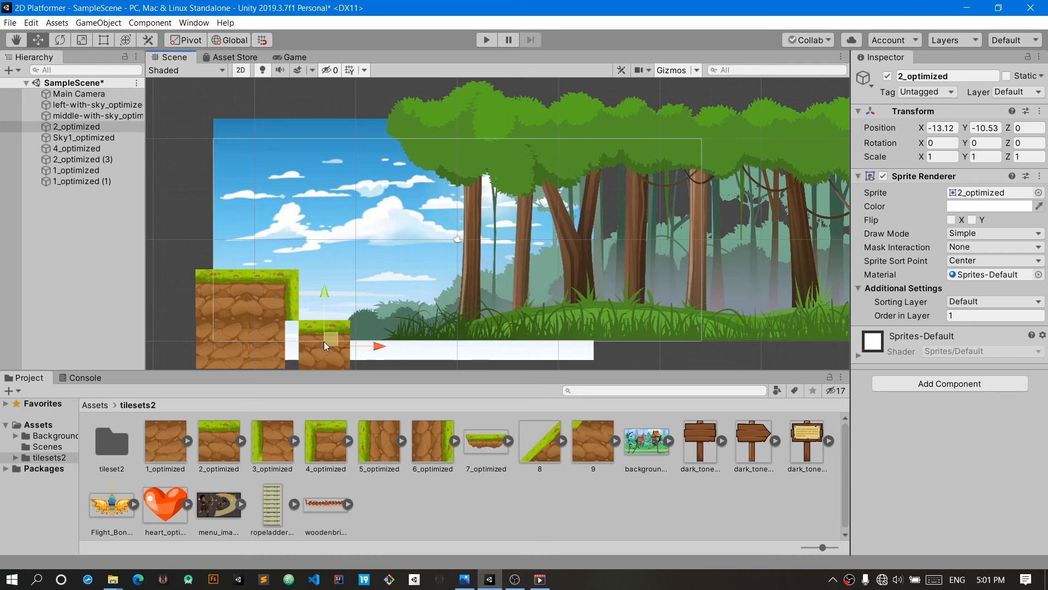
Place the 5_optimized edge tile below 4_optimized, flip it on X and align its grass edge with the raised ground's right side
{"action": "left_click", "coordinate": [380, 452]}
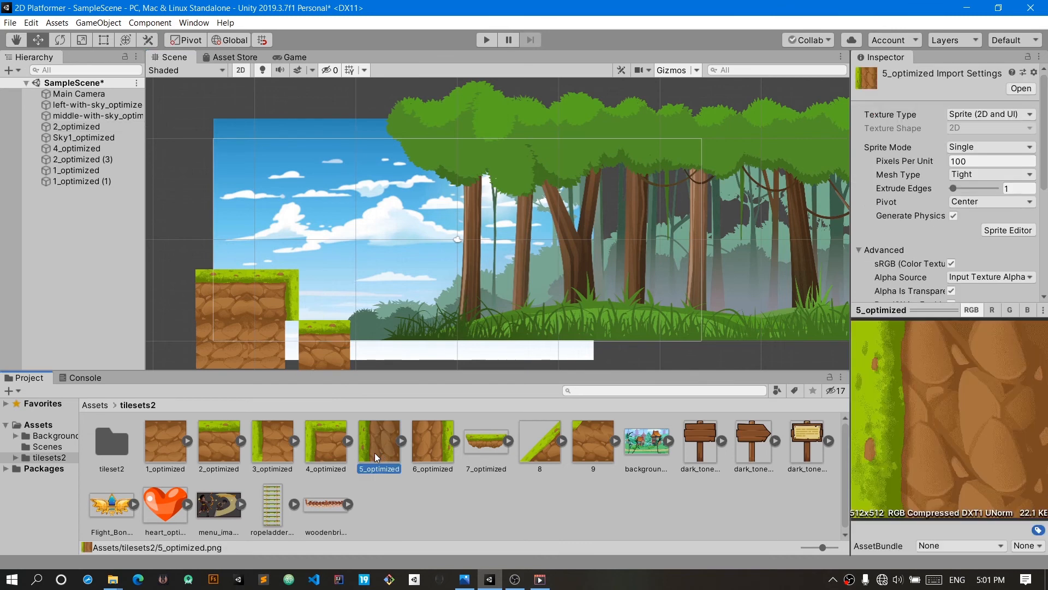
{"action": "left_click_drag", "start_coordinate": [377, 452], "coordinate": [267, 347]}
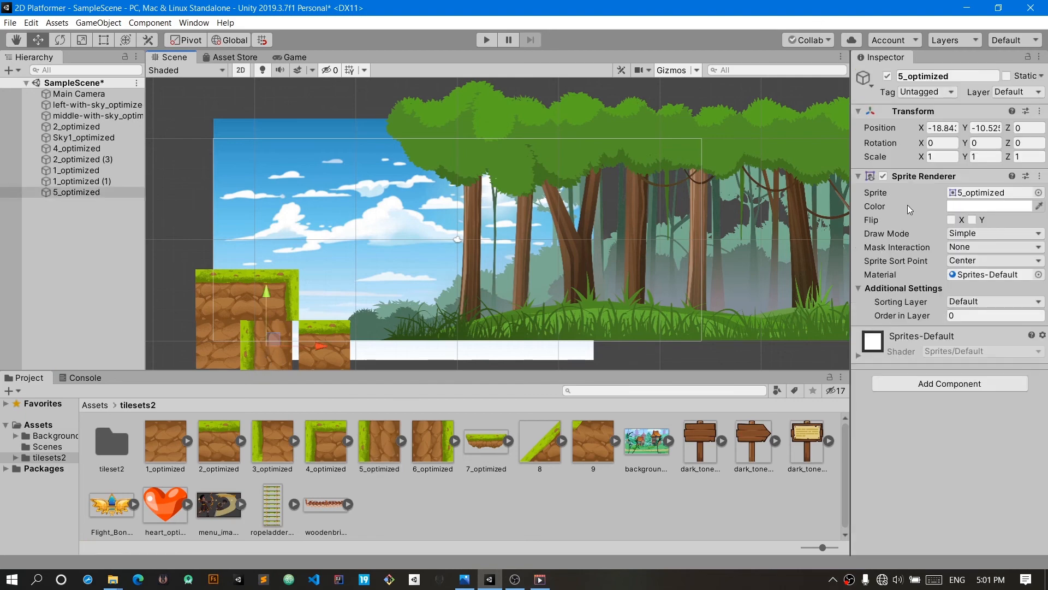
{"action": "left_click", "coordinate": [951, 220]}
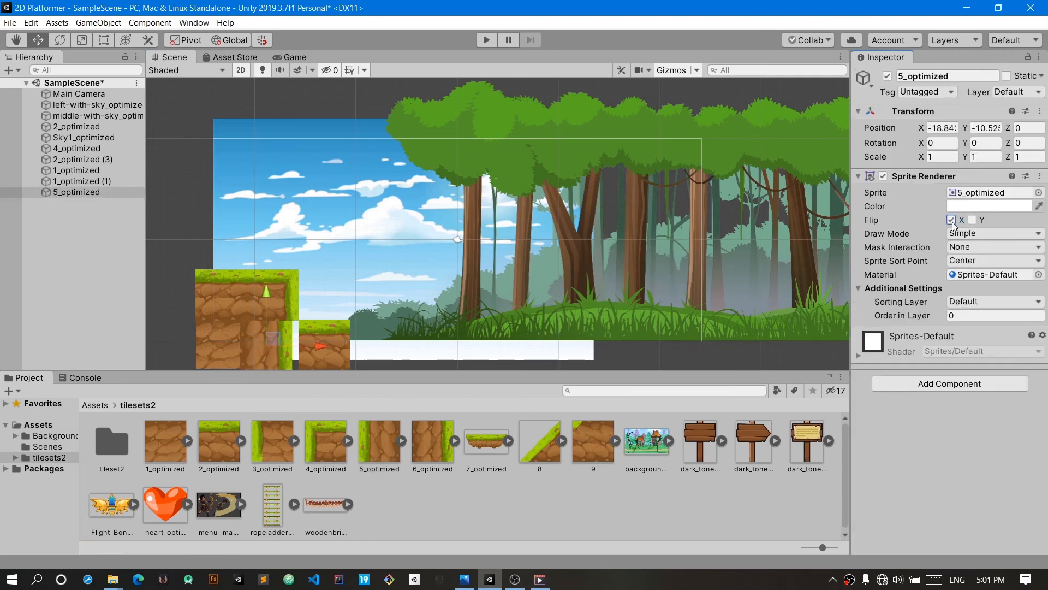
{"action": "left_click_drag", "start_coordinate": [306, 346], "coordinate": [317, 342]}
Delete the duplicate 1_optimized tile and move the remaining one to the left end at about X -23.22, Y -10.19
{"action": "left_click", "coordinate": [240, 355]}
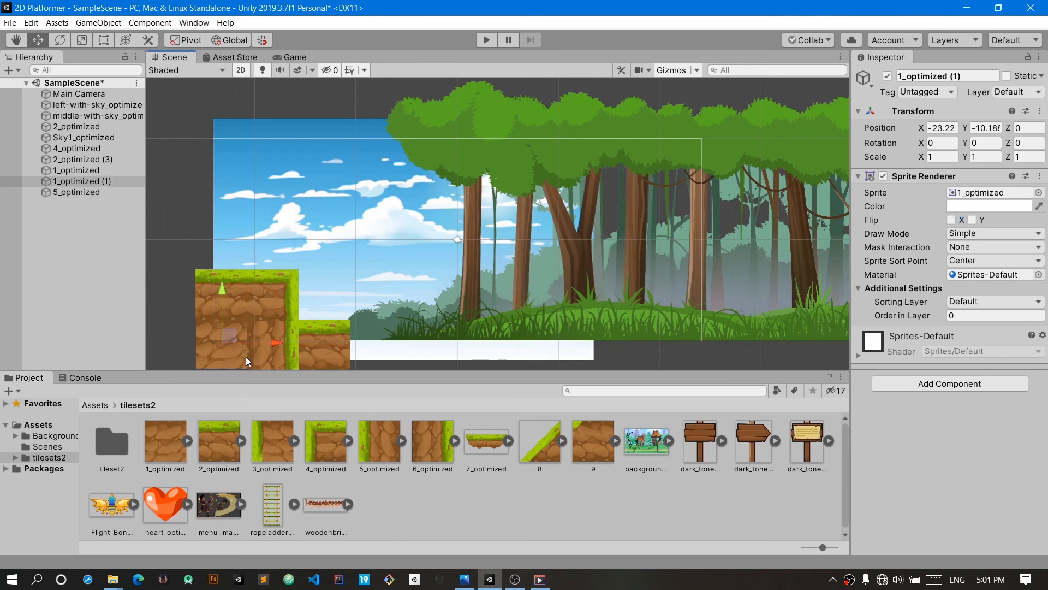
{"action": "key", "text": "Delete"}
{"action": "left_click", "coordinate": [245, 358]}
{"action": "left_click", "coordinate": [240, 352]}
{"action": "left_click", "coordinate": [241, 352]}
{"action": "left_click_drag", "start_coordinate": [306, 343], "coordinate": [268, 346]}
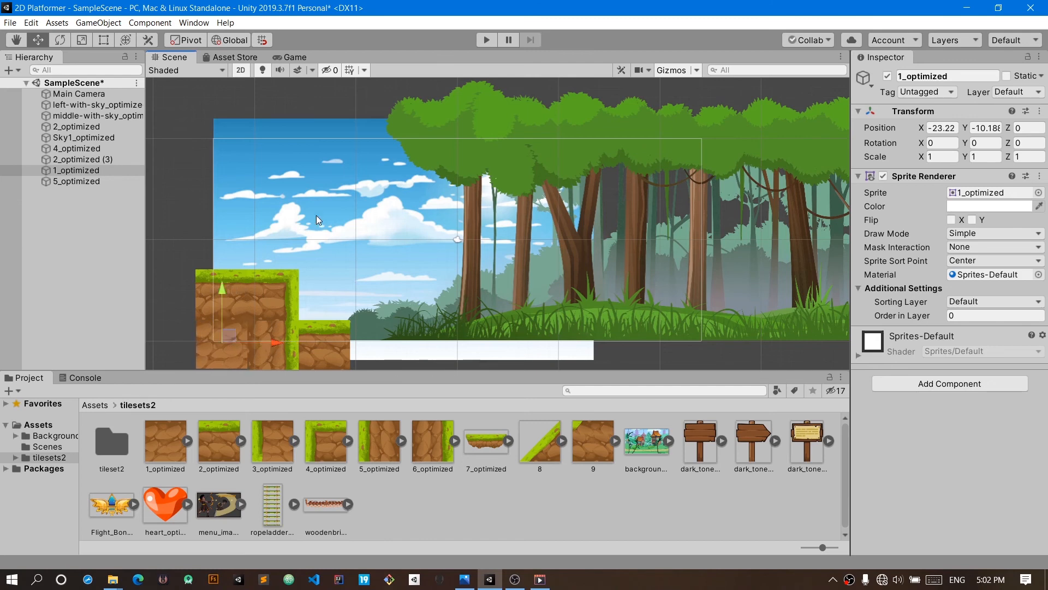
Check the raised ground block in the Game view, including maximized, and return to the Scene view
{"action": "left_click", "coordinate": [294, 57]}
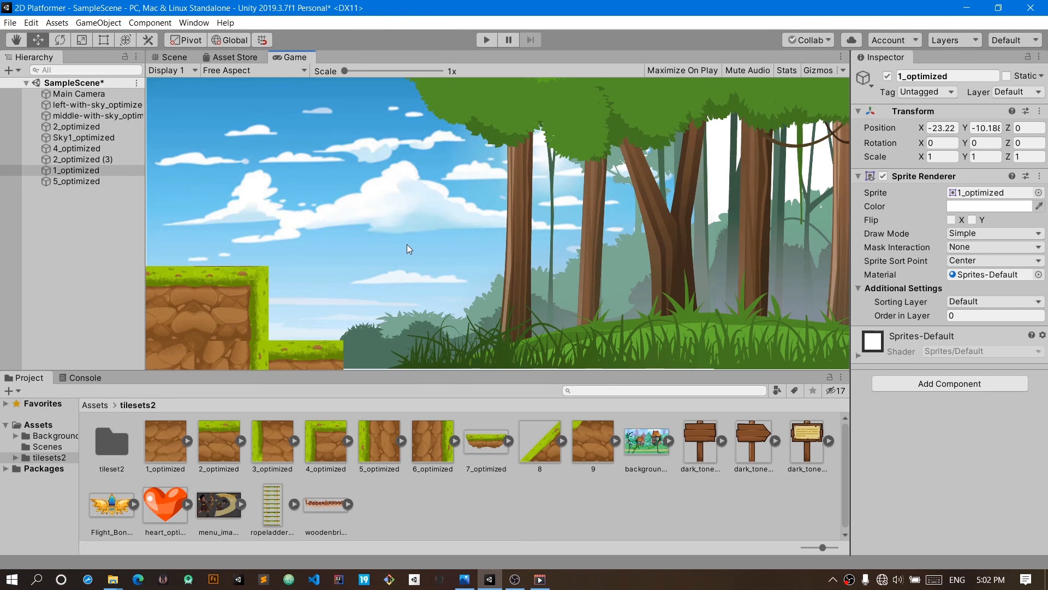
{"action": "key", "text": "shift+space"}
{"action": "key", "text": "shift+space"}
{"action": "key", "text": "t"}
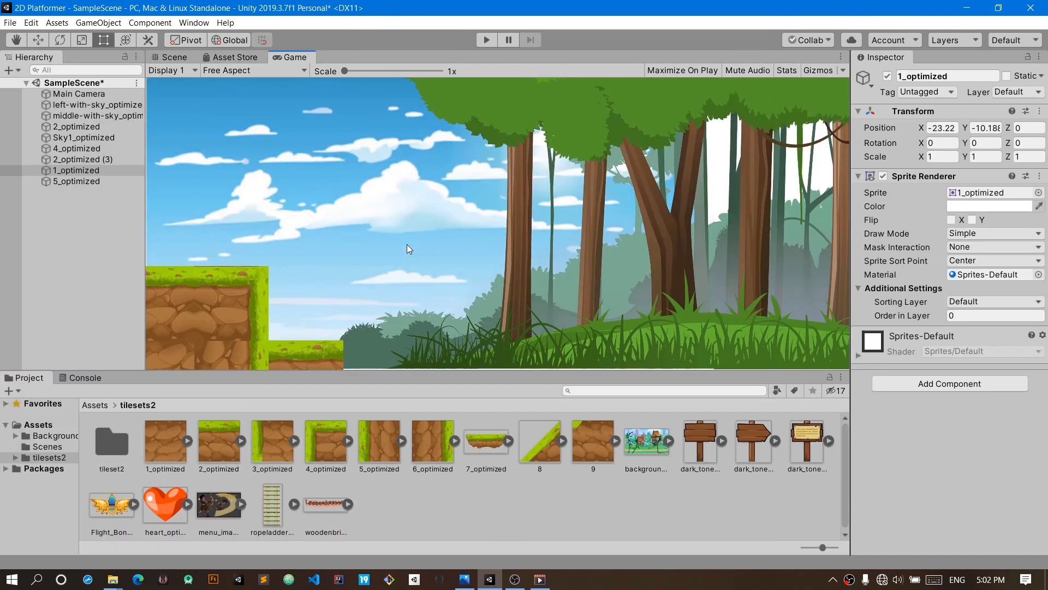
{"action": "left_click", "coordinate": [174, 57]}
Place another 2_optimized tile against the first one's right side at X -8.06, Y -10.53, and flip the first tile on X
{"action": "left_click_drag", "start_coordinate": [211, 454], "coordinate": [395, 347]}
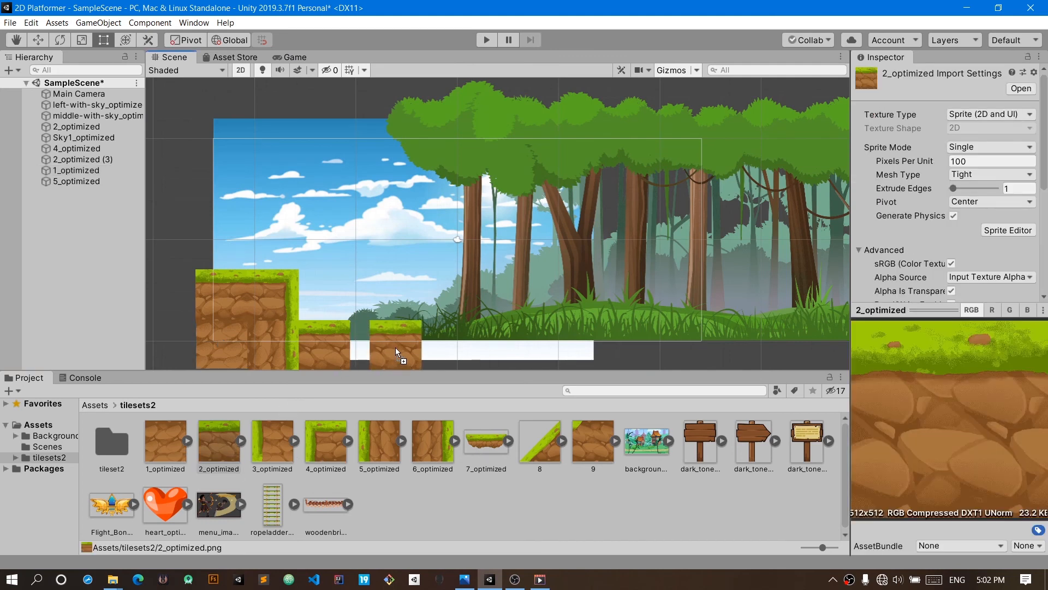
{"action": "left_click_drag", "start_coordinate": [392, 349], "coordinate": [392, 349]}
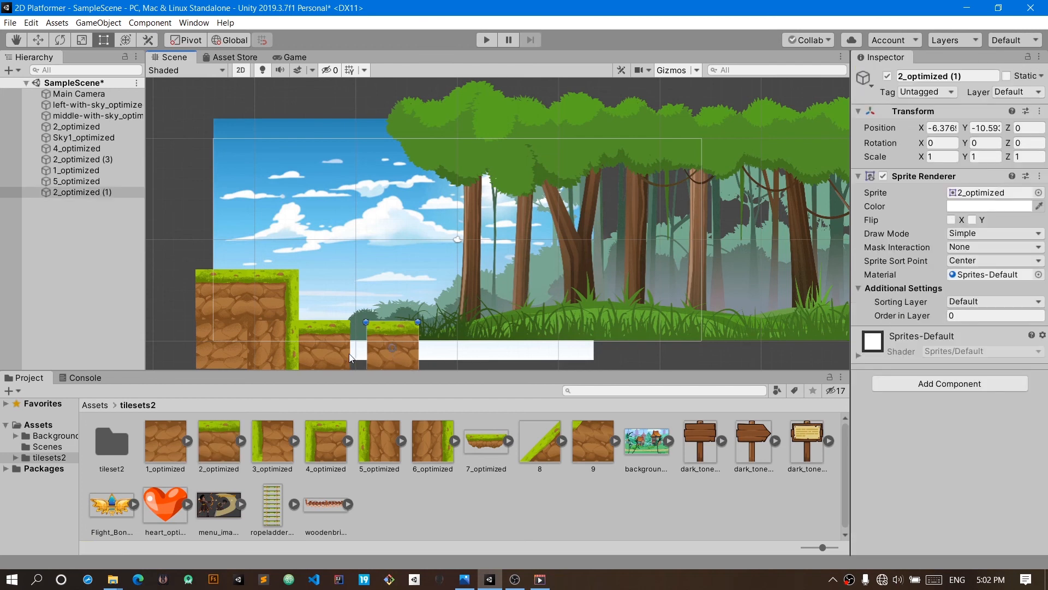
{"action": "left_click", "coordinate": [345, 354]}
{"action": "left_click", "coordinate": [951, 219]}
{"action": "left_click_drag", "start_coordinate": [404, 335], "coordinate": [377, 358]}
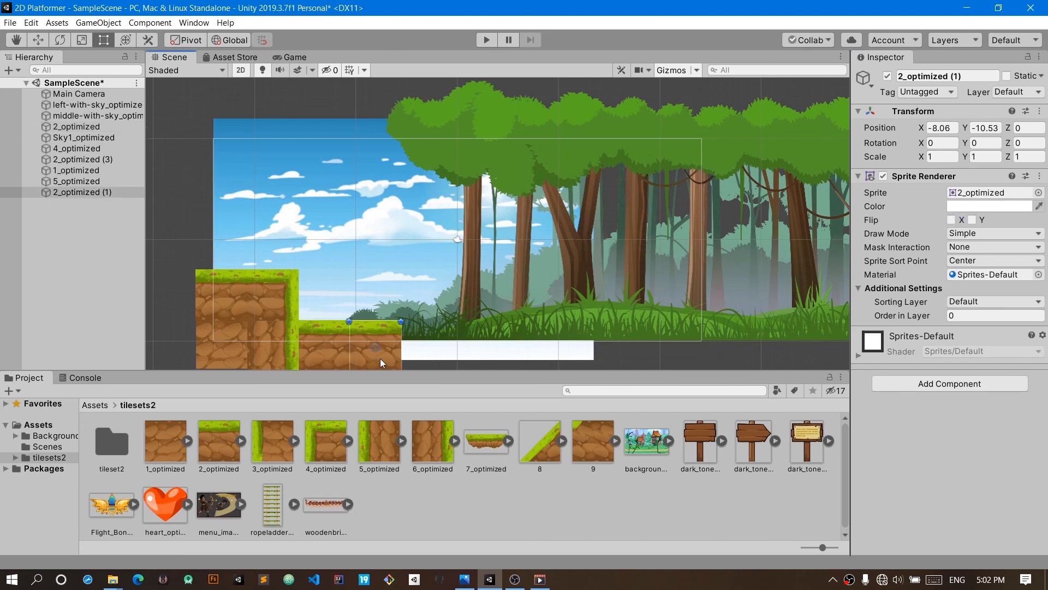
Duplicate the pair of lower grass tiles four times to extend the ground row past the camera frame's right edge, and check the maximized Game view
{"action": "key", "text": "w"}
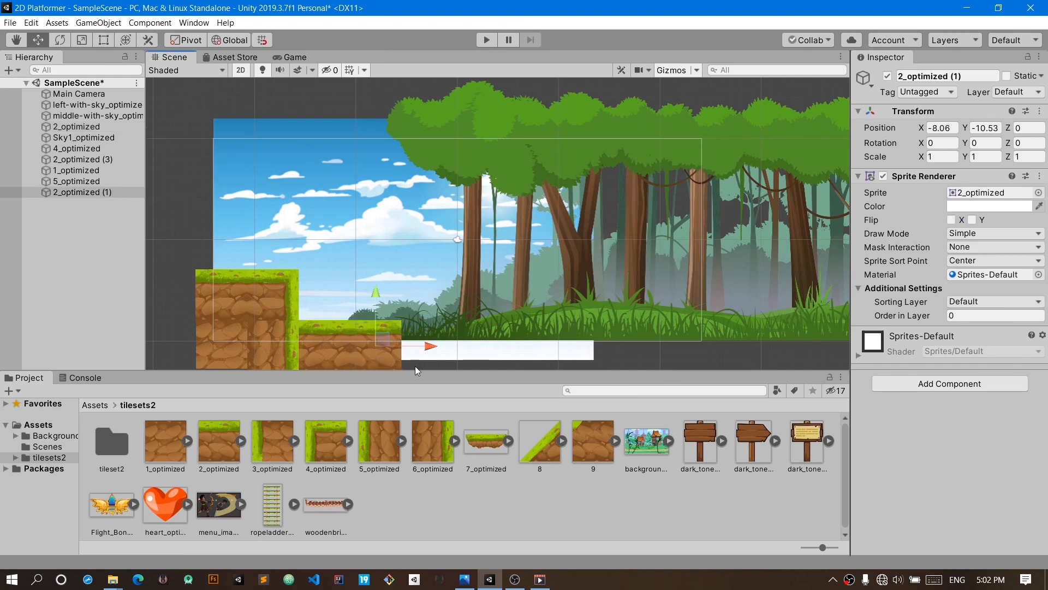
{"action": "left_click", "coordinate": [336, 361]}
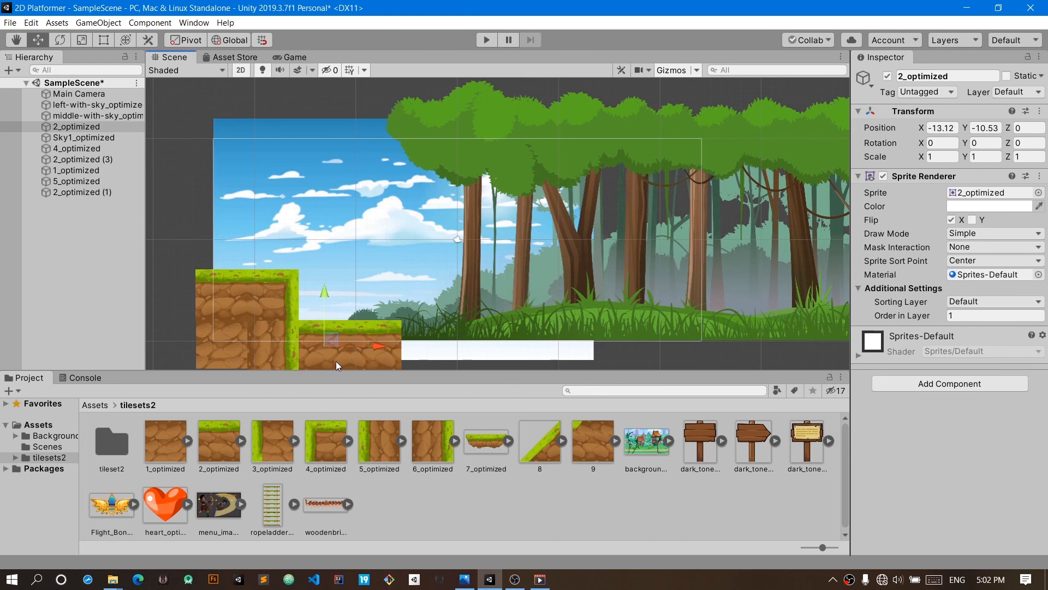
{"action": "left_click", "coordinate": [392, 365], "text": "ctrl"}
{"action": "key", "text": "ctrl+d"}
{"action": "left_click_drag", "start_coordinate": [430, 347], "coordinate": [843, 323]}
{"action": "key", "text": "ctrl+d"}
{"action": "key", "text": "ctrl+d"}
{"action": "key", "text": "ctrl+d"}
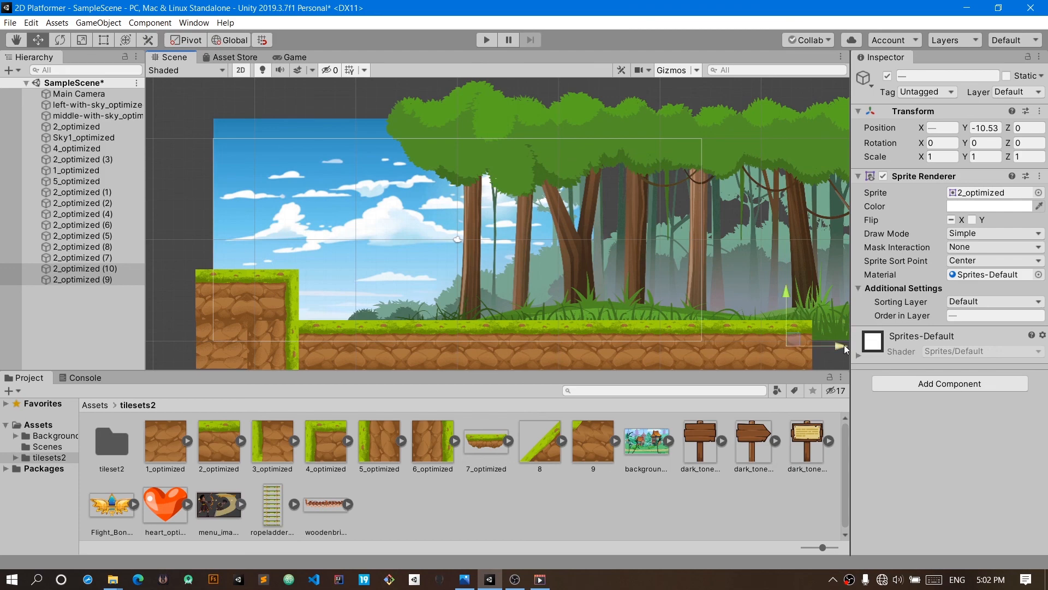
{"action": "left_click", "coordinate": [295, 57]}
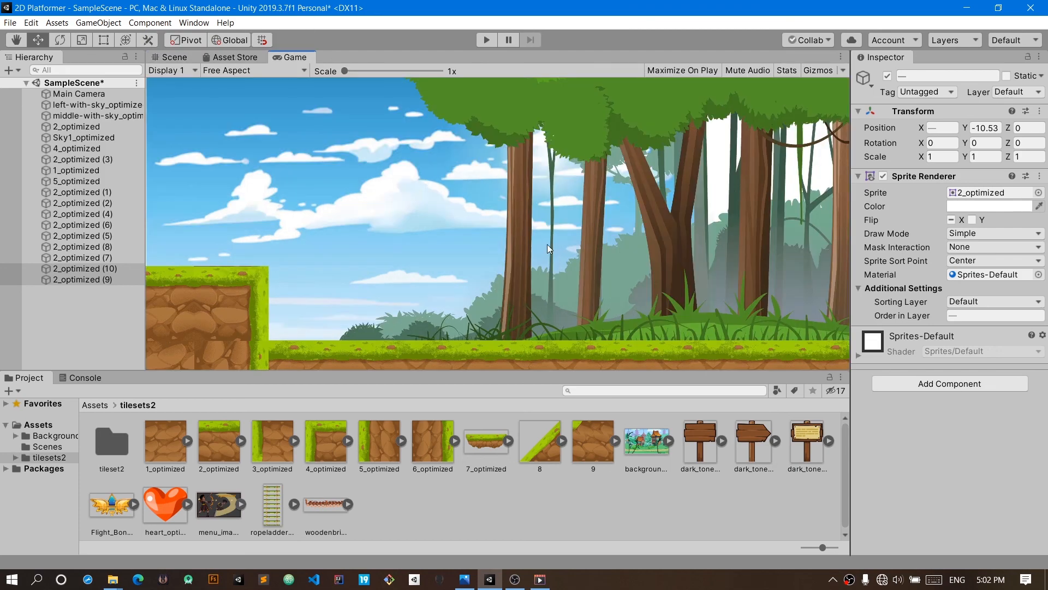
{"action": "key", "text": "shift+space"}
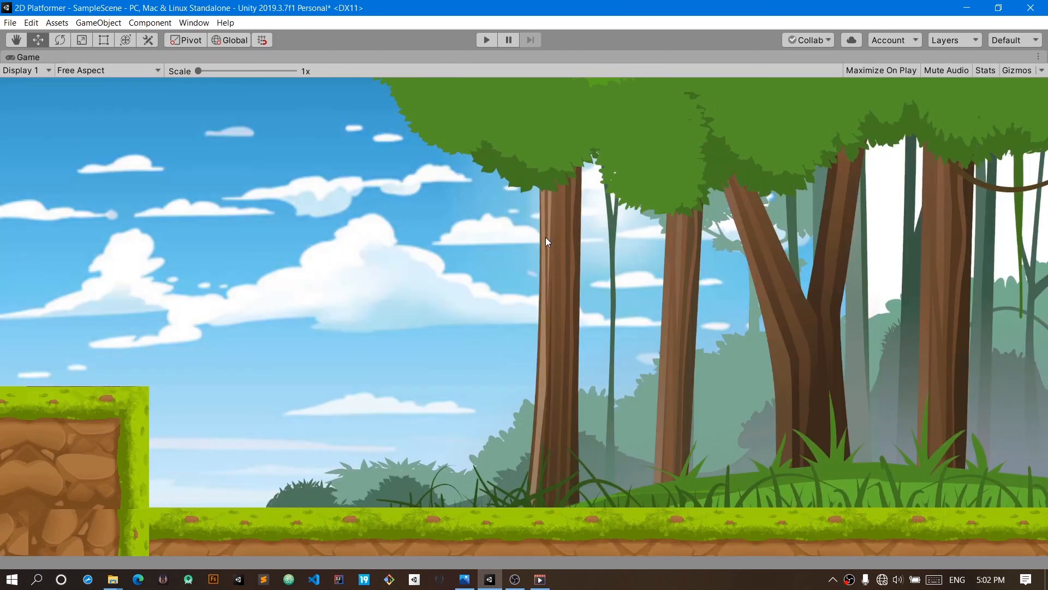